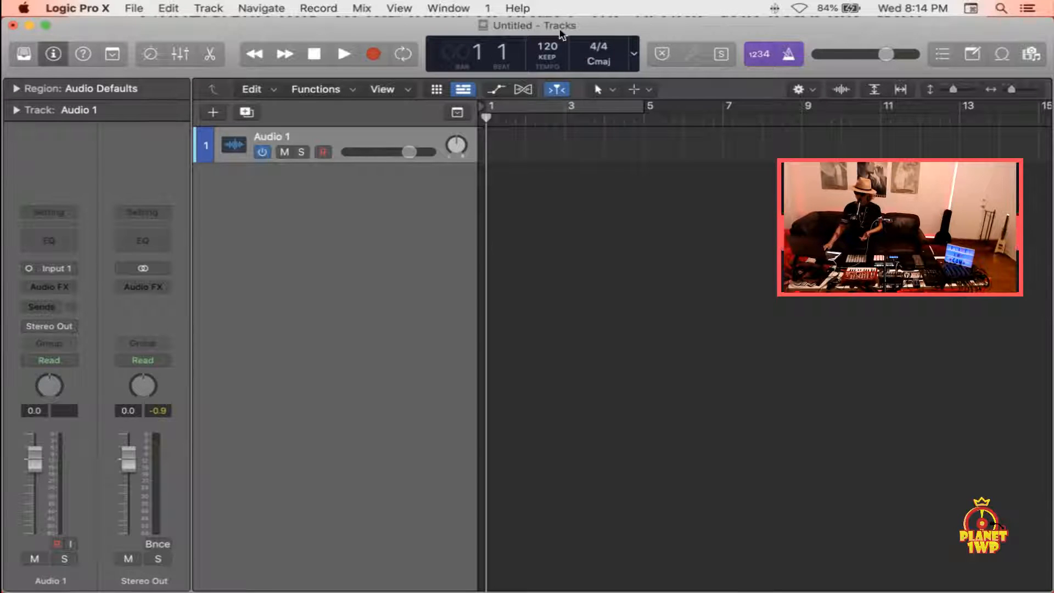
- Open the Control Surface Setup window to check for installed devices, and close it again
{"action": "left_click", "coordinate": [97, 11]}
{"action": "mouse_move", "coordinate": [110, 65]}
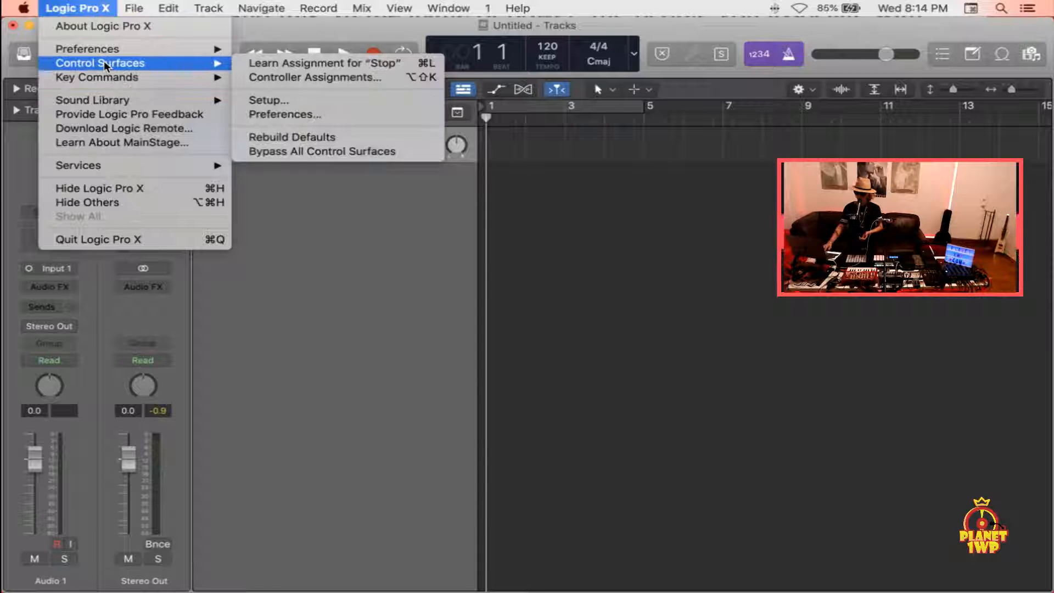
{"action": "left_click", "coordinate": [266, 102]}
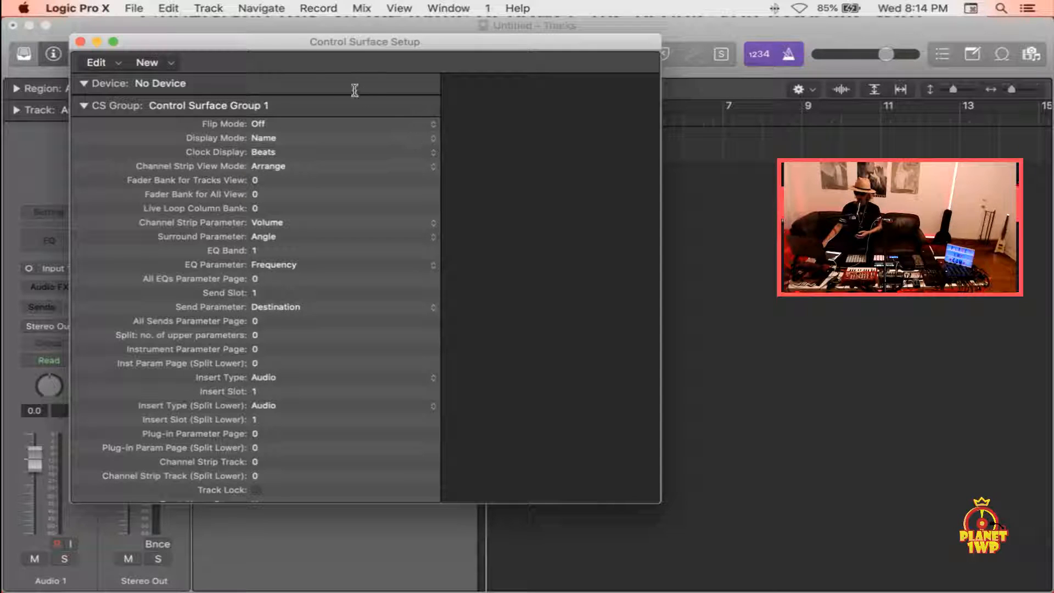
{"action": "left_click", "coordinate": [81, 42]}
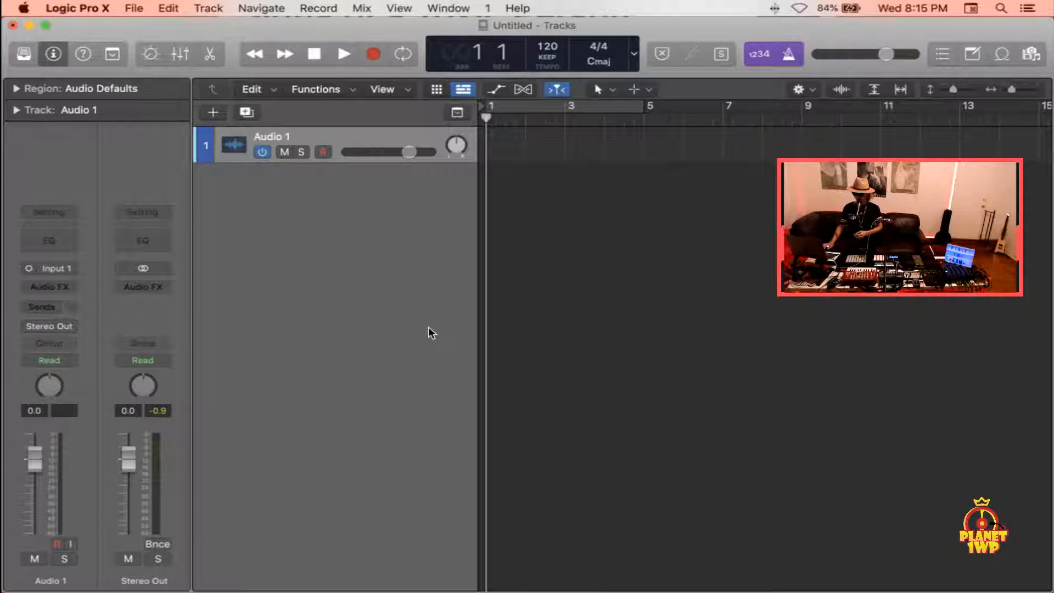
- Create a multi-timbral software instrument with Maschine 2 as the instrument and 4 parts
{"action": "right_click", "coordinate": [381, 338]}
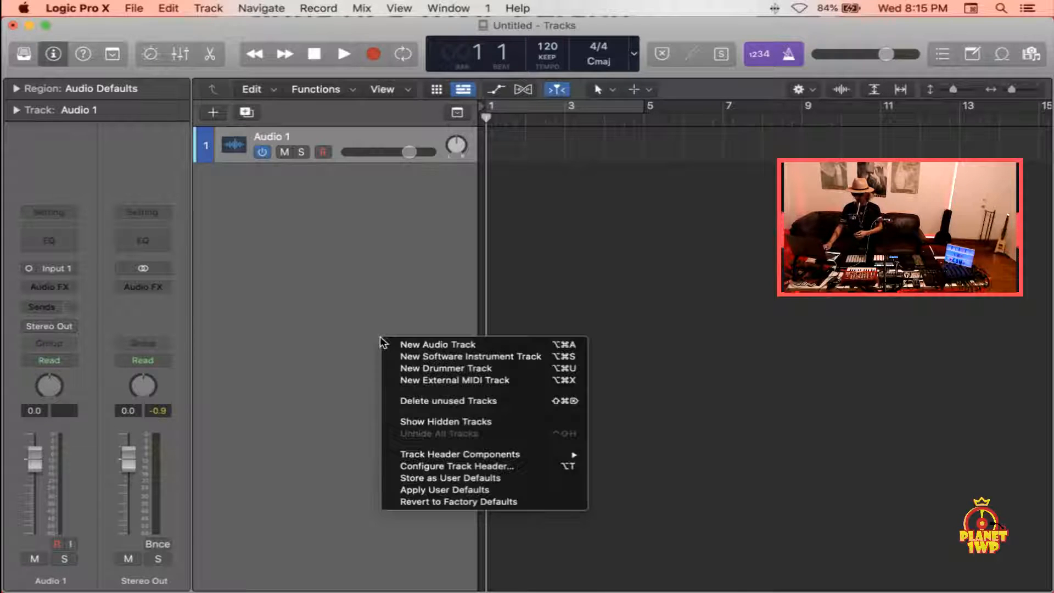
{"action": "left_click", "coordinate": [337, 299]}
{"action": "left_click", "coordinate": [213, 112]}
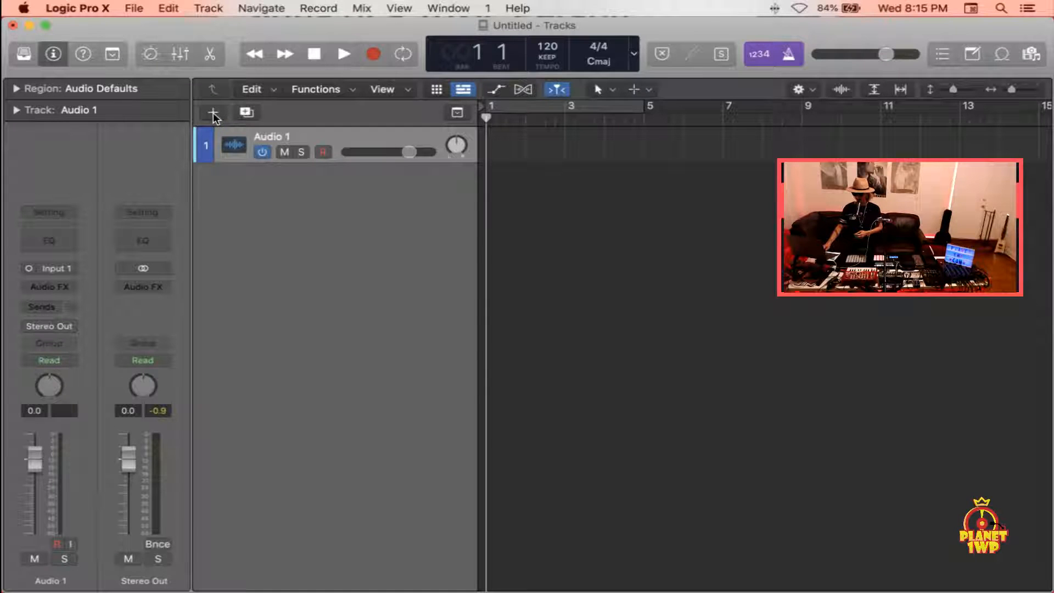
{"action": "left_click", "coordinate": [361, 68]}
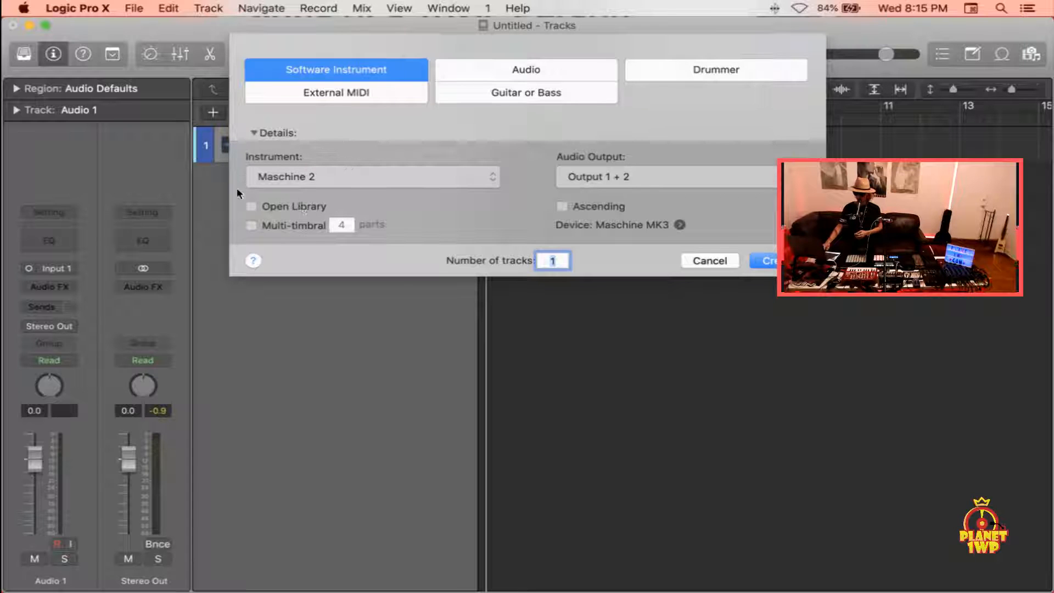
{"action": "left_click", "coordinate": [251, 225]}
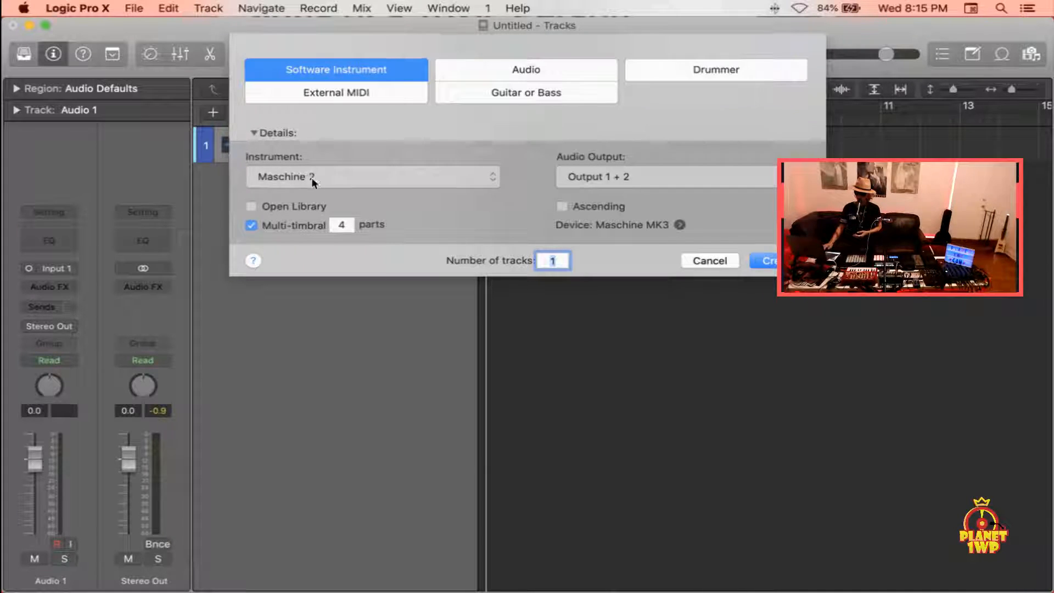
{"action": "left_click", "coordinate": [766, 261]}
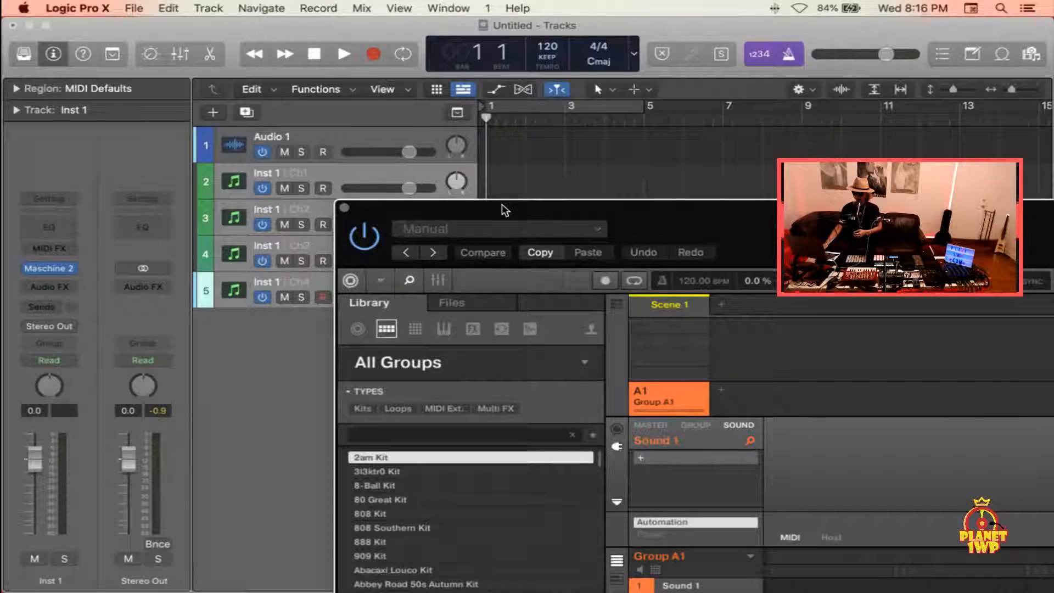
- Reposition the Maschine 2 plug-in window and apply the second Group MIDI Batch Setup option to group A1, 909 Kit
{"action": "left_click_drag", "start_coordinate": [509, 208], "coordinate": [213, 15]}
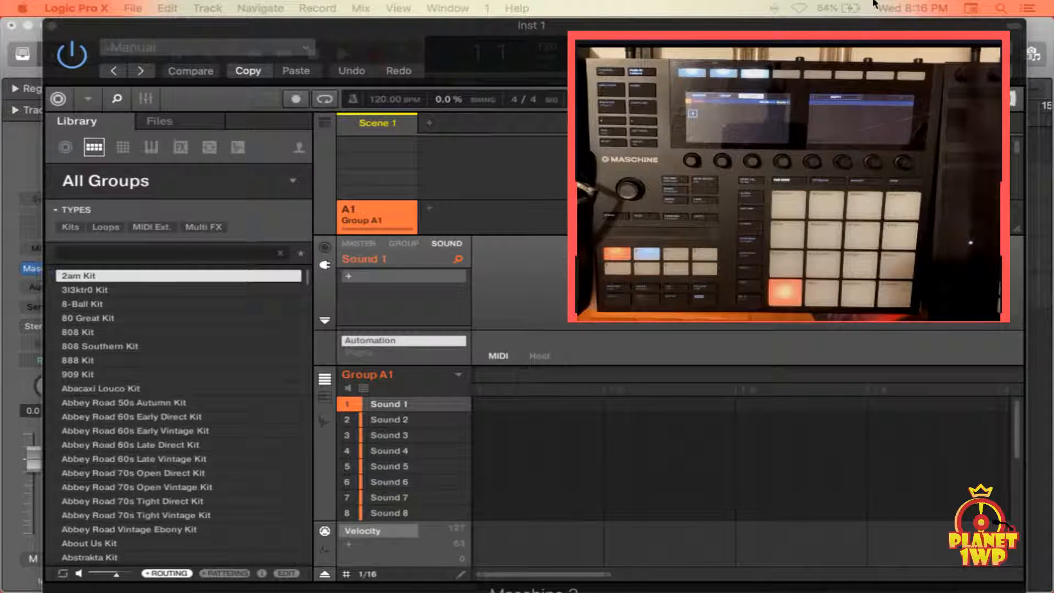
{"action": "mouse_move", "coordinate": [461, 585]}
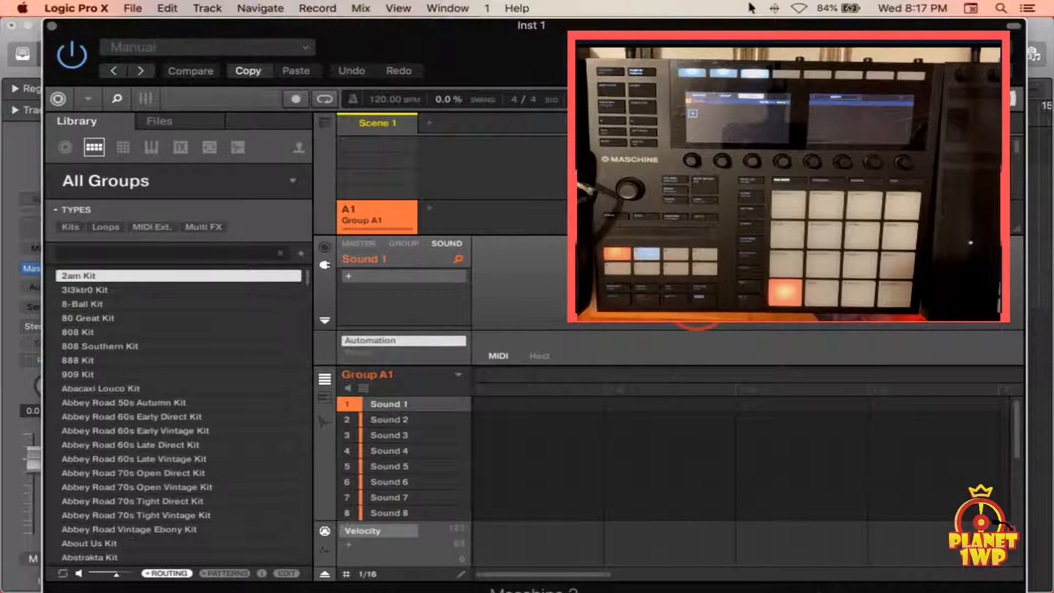
{"action": "left_click", "coordinate": [378, 216]}
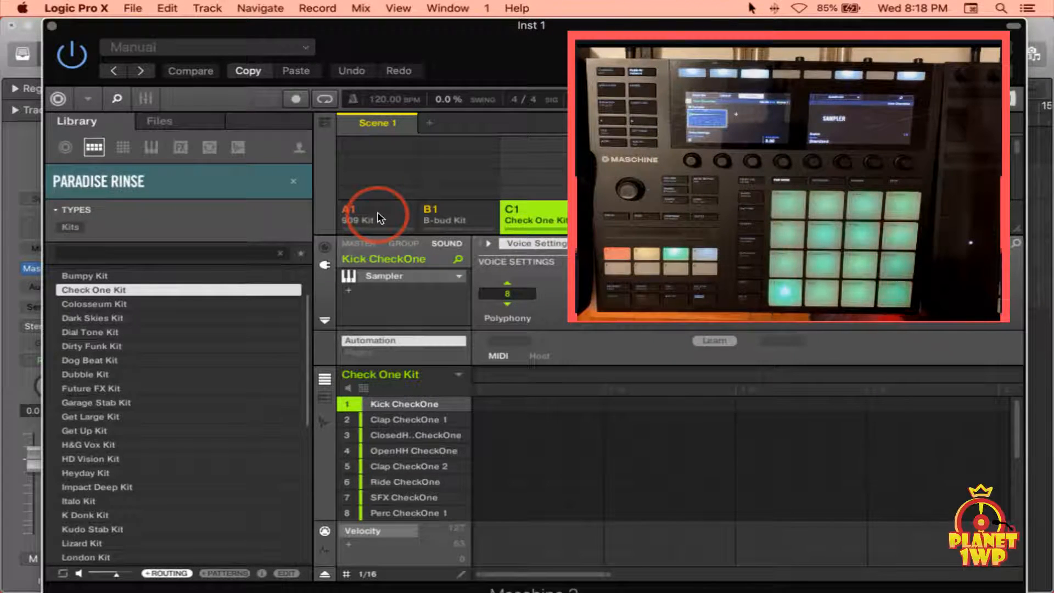
{"action": "left_click", "coordinate": [379, 219]}
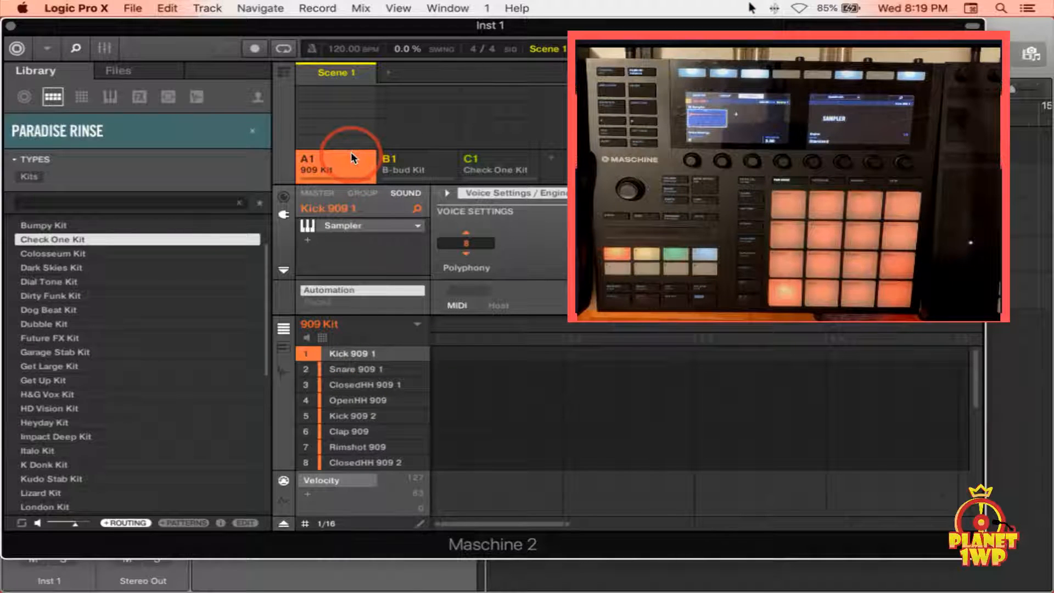
{"action": "right_click", "coordinate": [351, 152]}
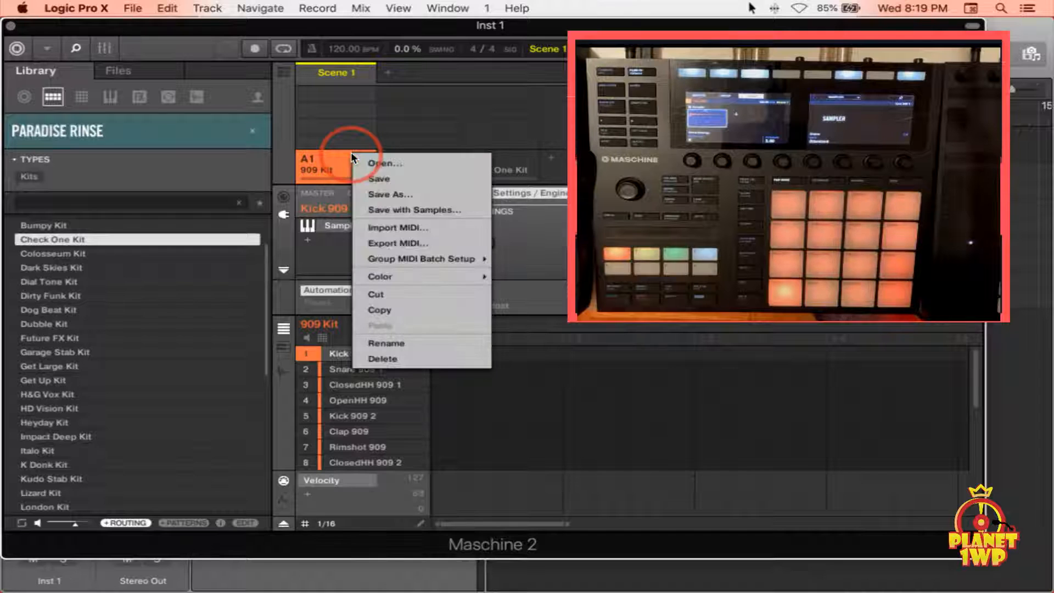
{"action": "mouse_move", "coordinate": [417, 257]}
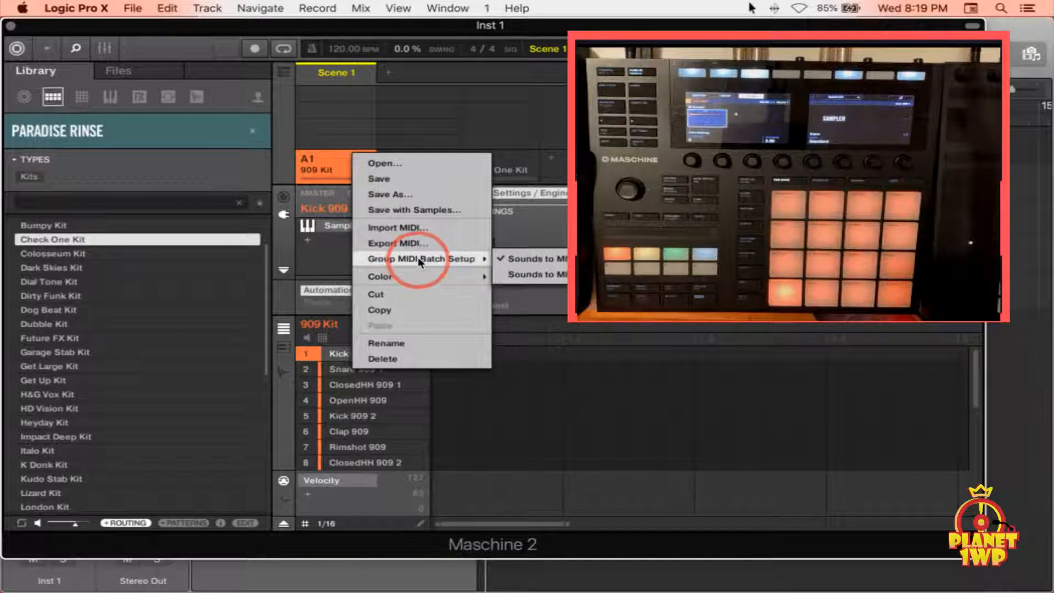
{"action": "left_click", "coordinate": [533, 275]}
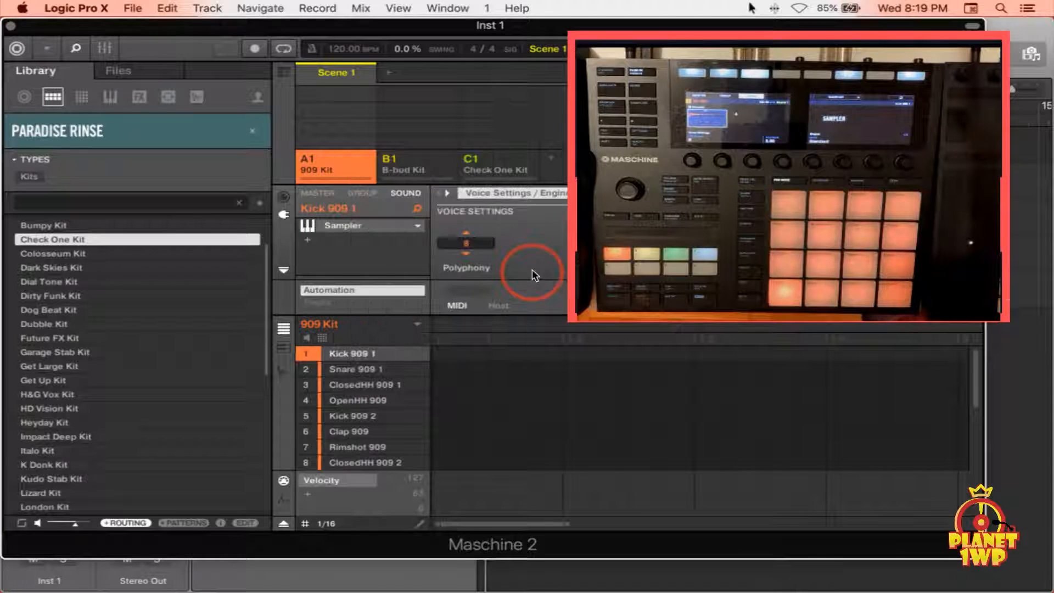
- Apply the second Group MIDI Batch Setup option to groups B1, B-bud Kit, and C1, Check One Kit
{"action": "right_click", "coordinate": [412, 160]}
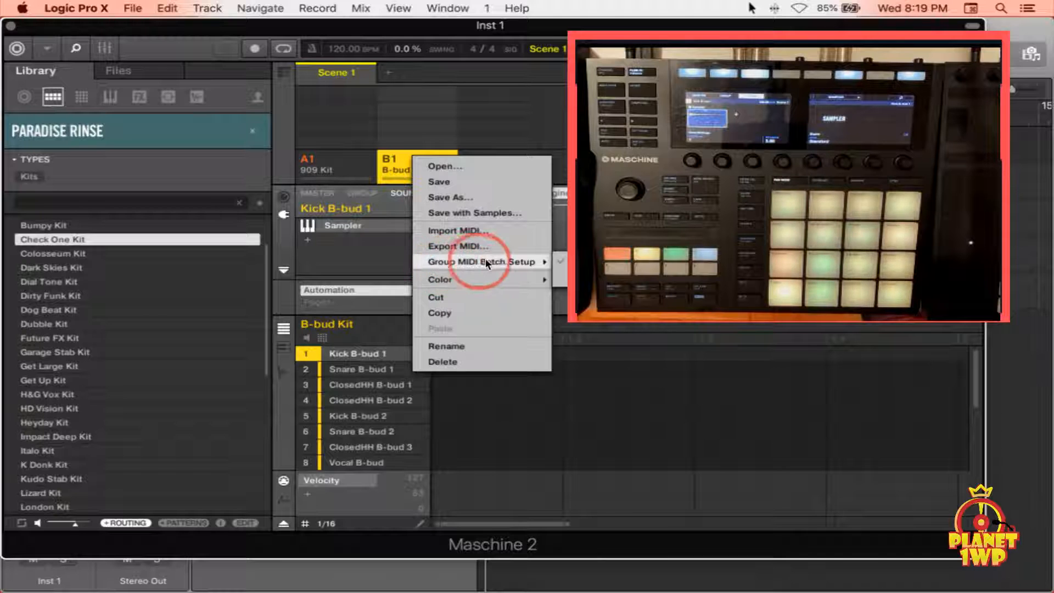
{"action": "left_click", "coordinate": [581, 276]}
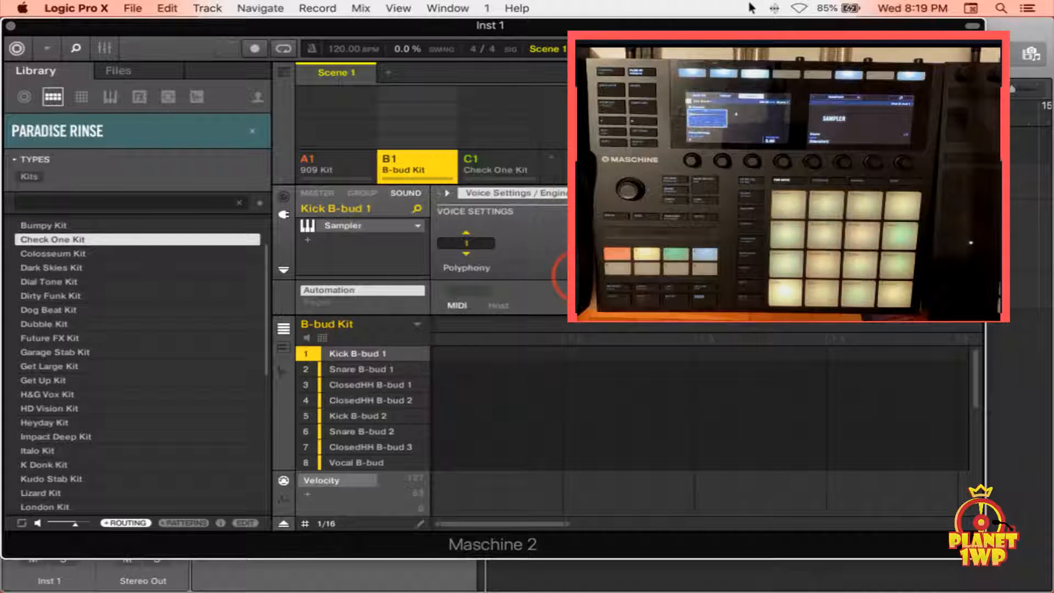
{"action": "left_click", "coordinate": [492, 157]}
{"action": "right_click", "coordinate": [493, 158]}
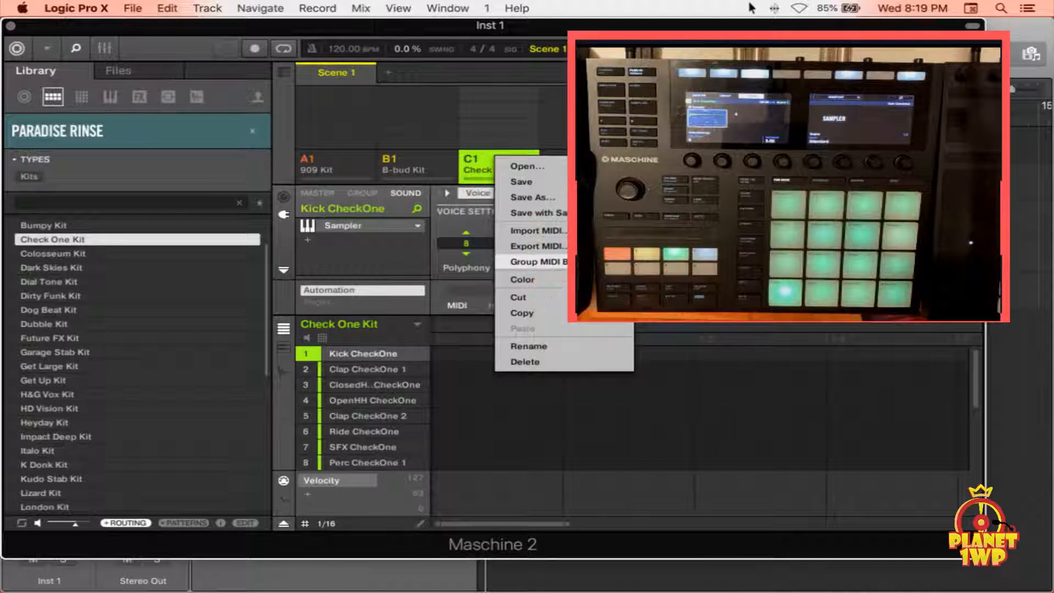
{"action": "left_click", "coordinate": [662, 276]}
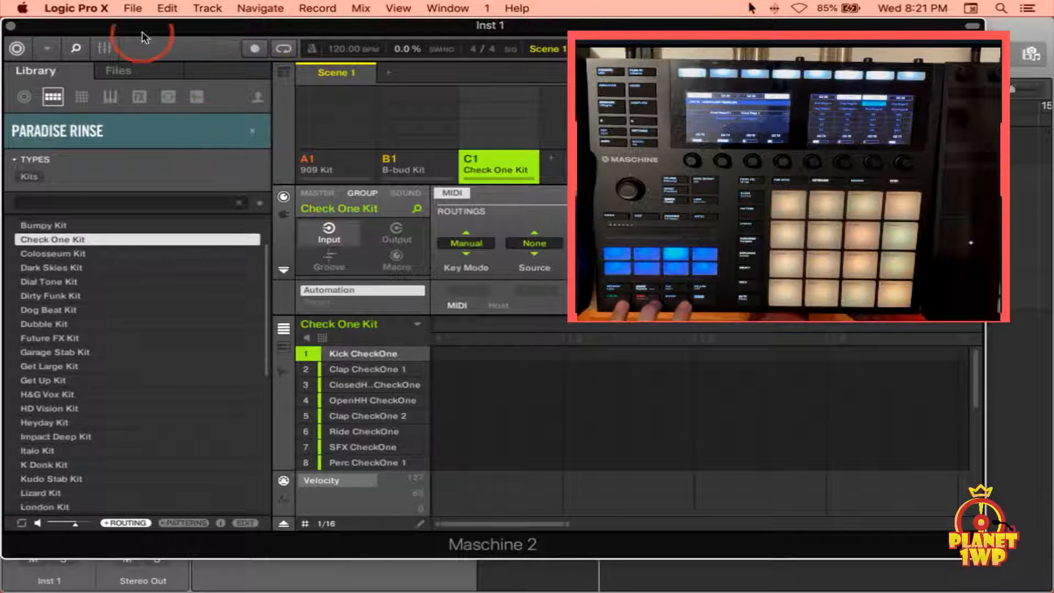
- Close the Maschine 2 plug-in window and test the transport with short playback and recording passes on the Ch4 track
{"action": "left_click", "coordinate": [11, 25]}
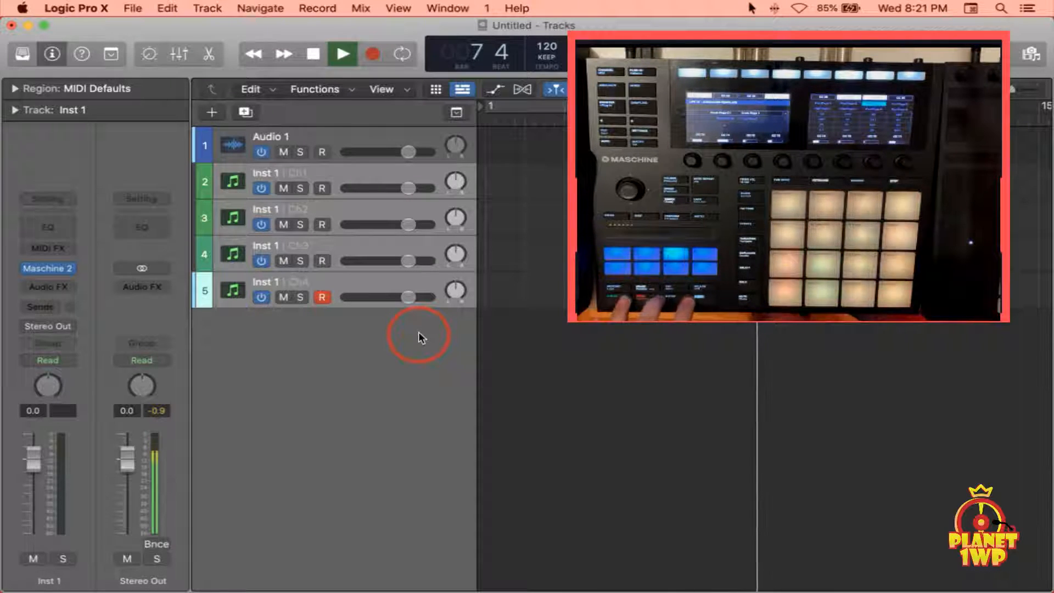
{"action": "key", "text": "space"}
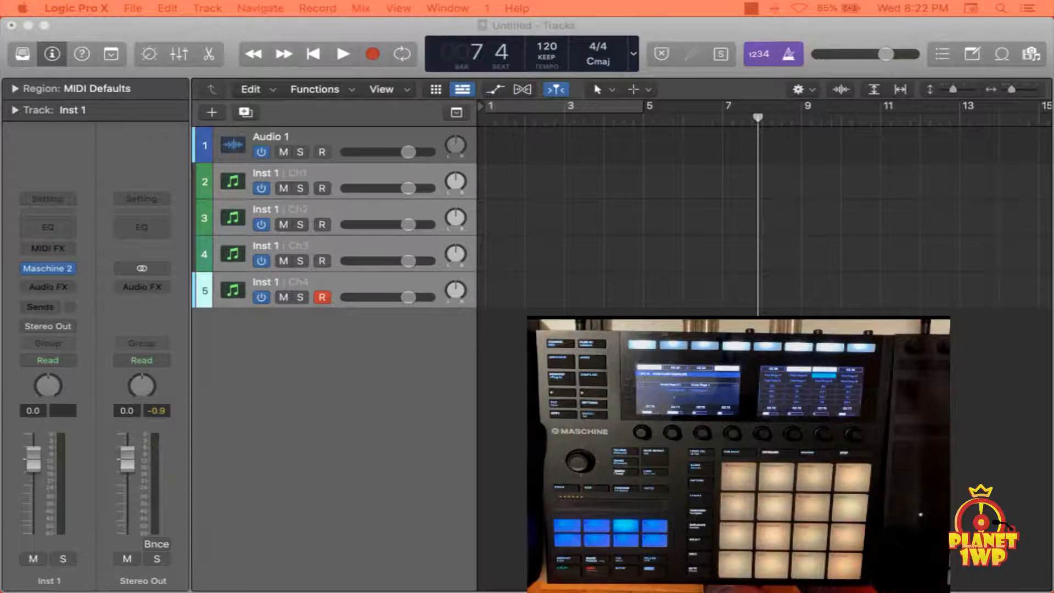
{"action": "key", "text": "space"}
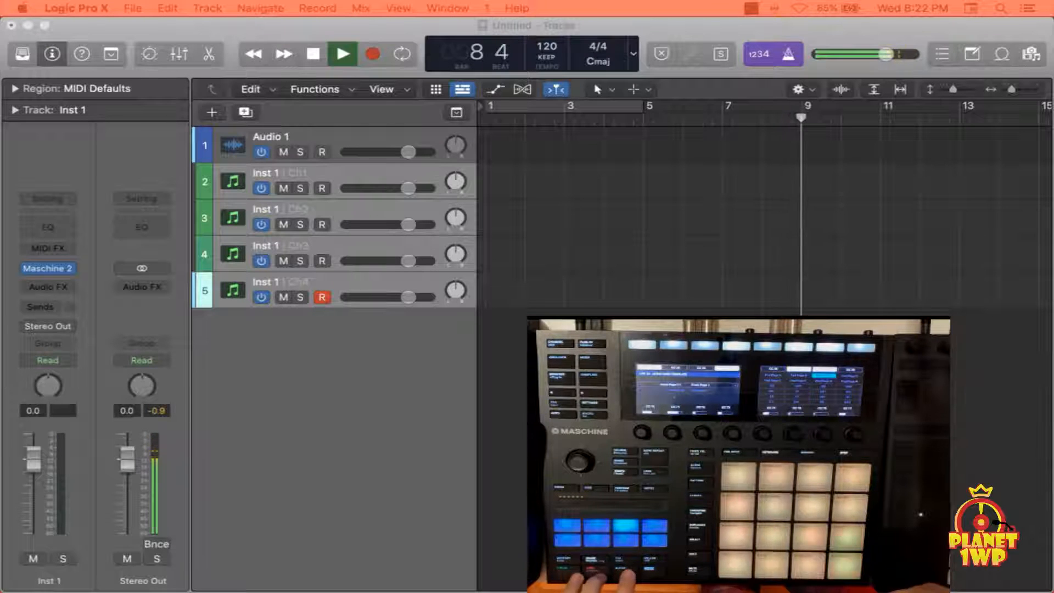
{"action": "key", "text": "space"}
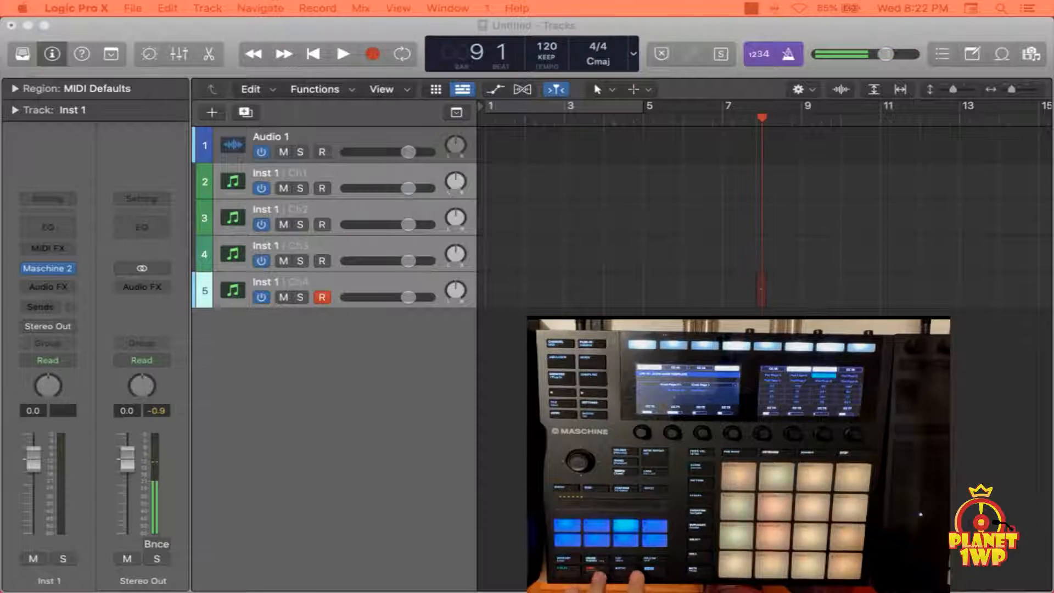
{"action": "key", "text": "r"}
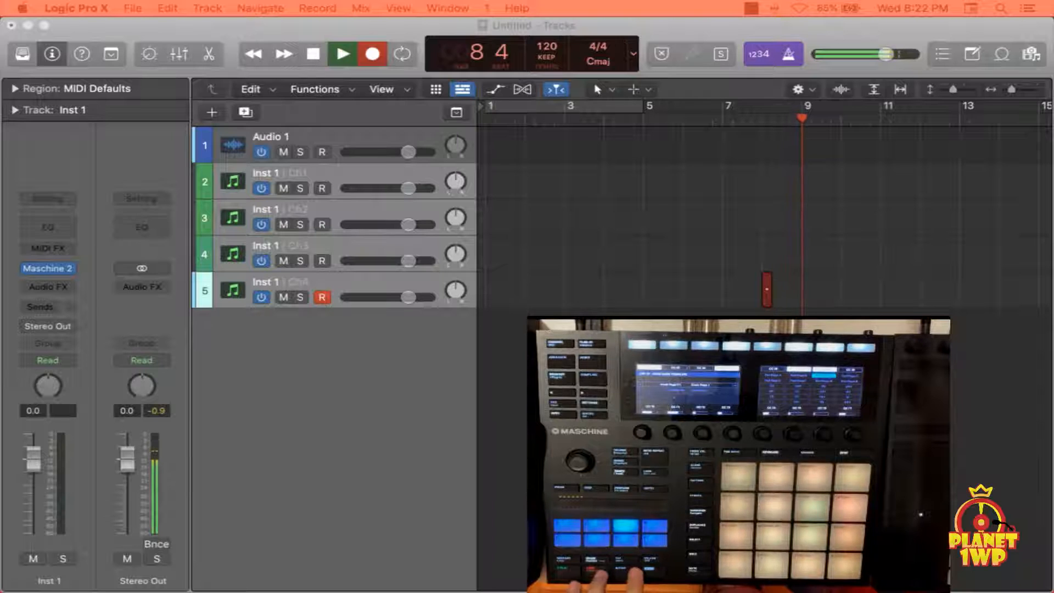
{"action": "key", "text": "space"}
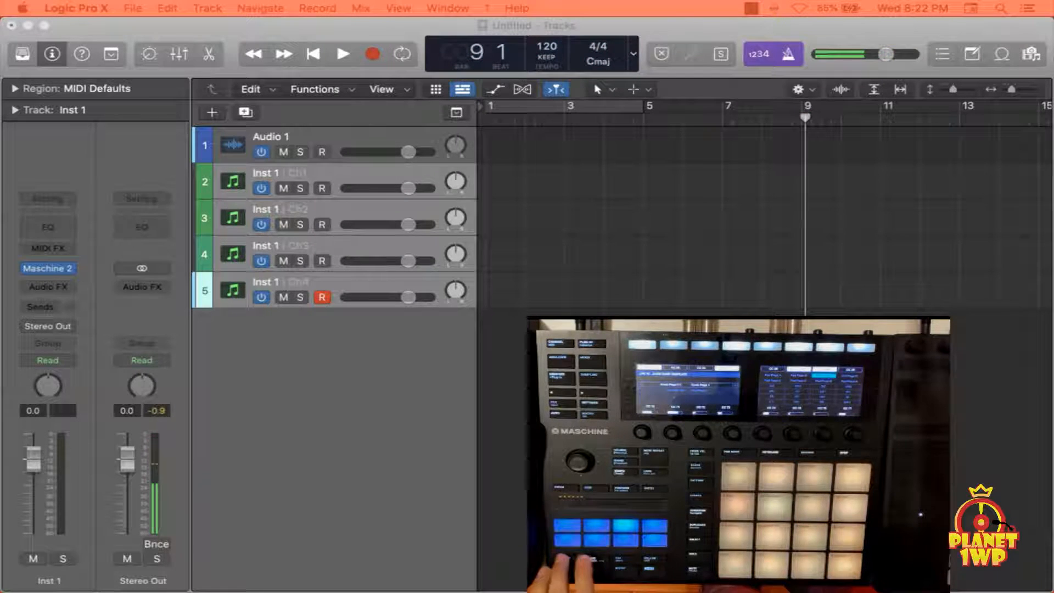
- Return the playhead to the project start and turn on cycle mode for bars 1 to 5
{"action": "key", "text": "Return"}
{"action": "key", "text": "space"}
{"action": "key", "text": "space"}
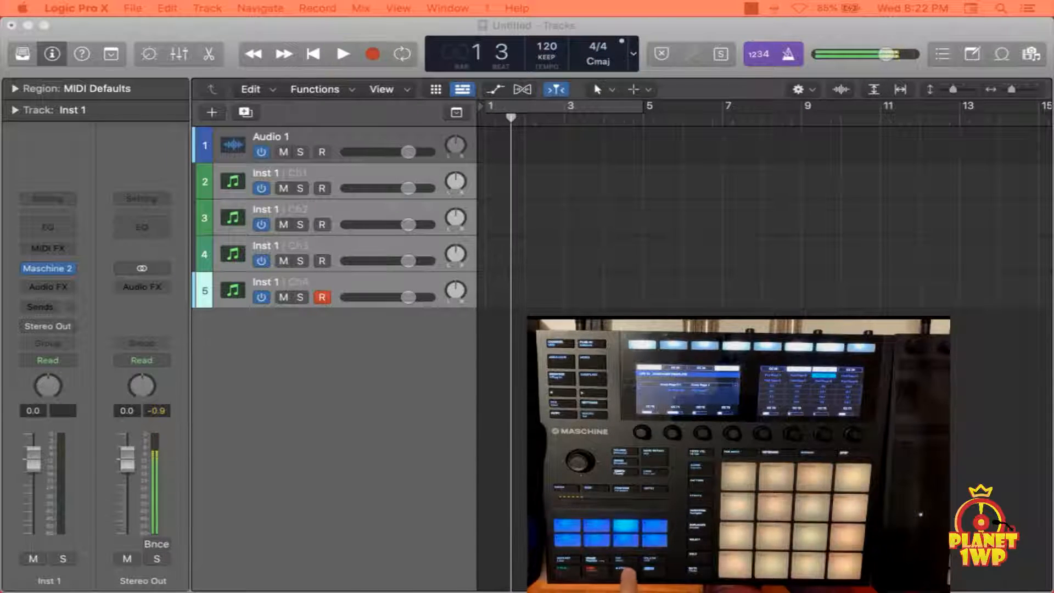
{"action": "key", "text": "c"}
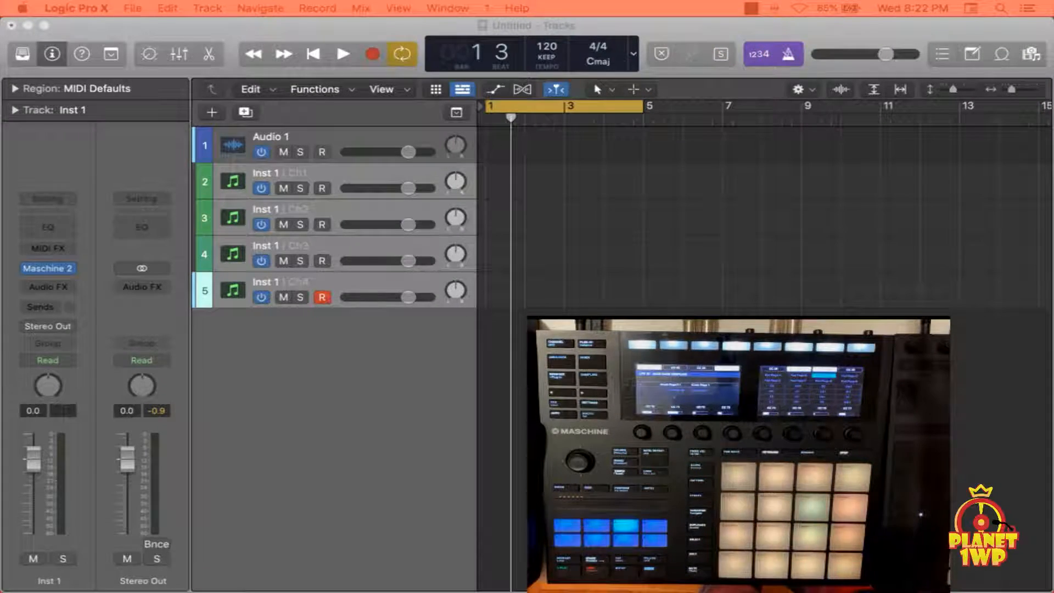
- Select the Ch1, Ch2 and Ch3 instrument tracks in turn to test their sounds, finishing with Ch1 selected
{"action": "left_click", "coordinate": [353, 176]}
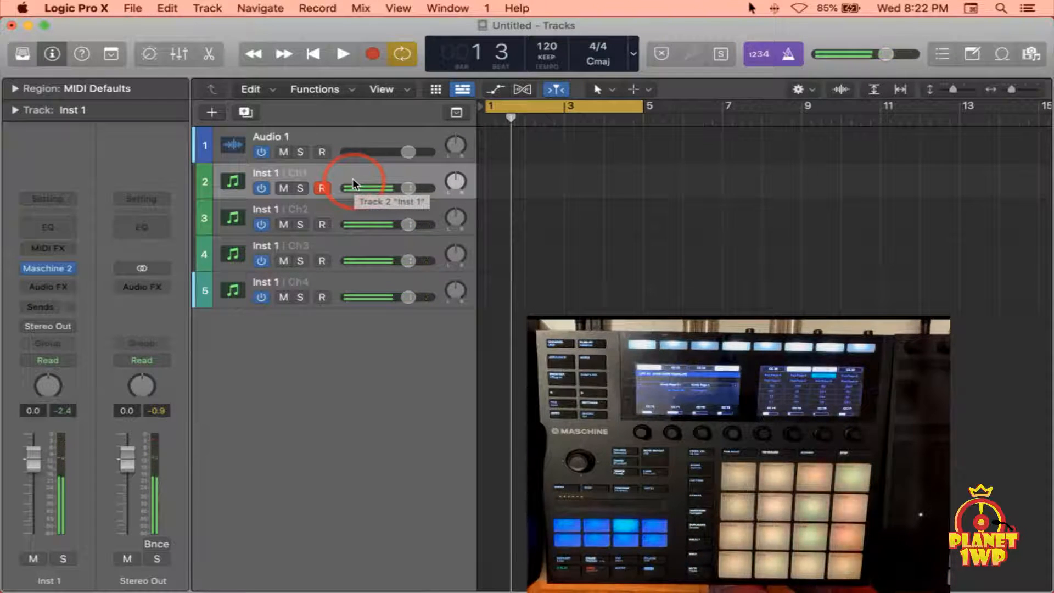
{"action": "left_click", "coordinate": [331, 208]}
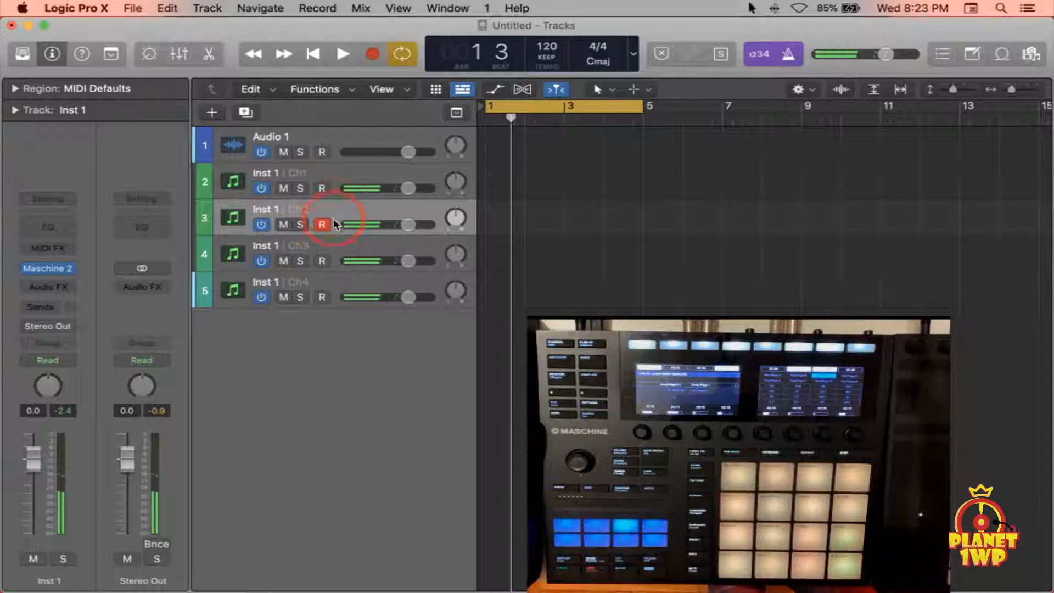
{"action": "left_click", "coordinate": [331, 238]}
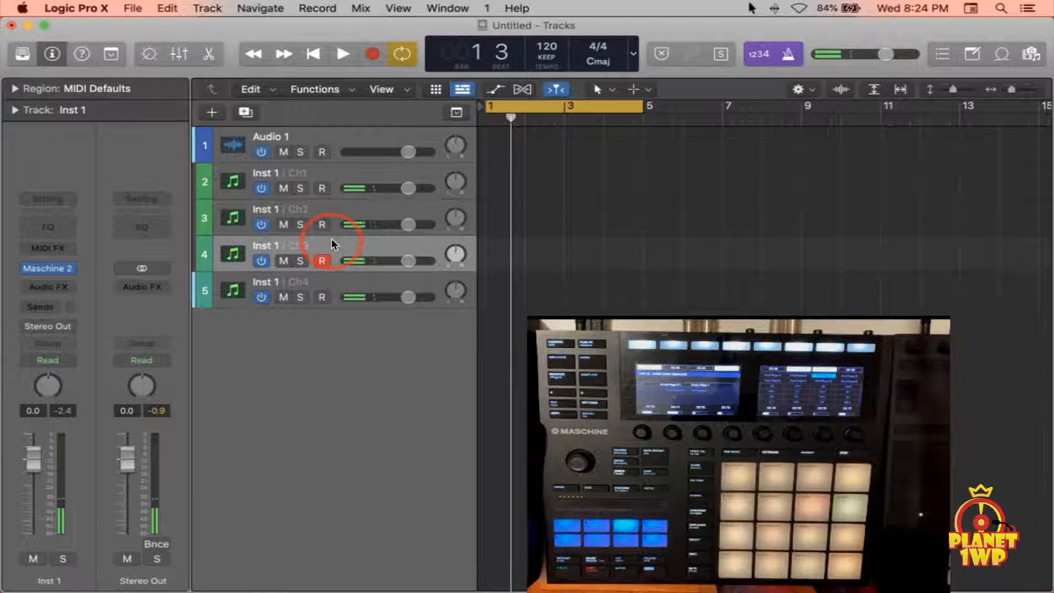
{"action": "key", "text": "Up"}
{"action": "key", "text": "Up"}
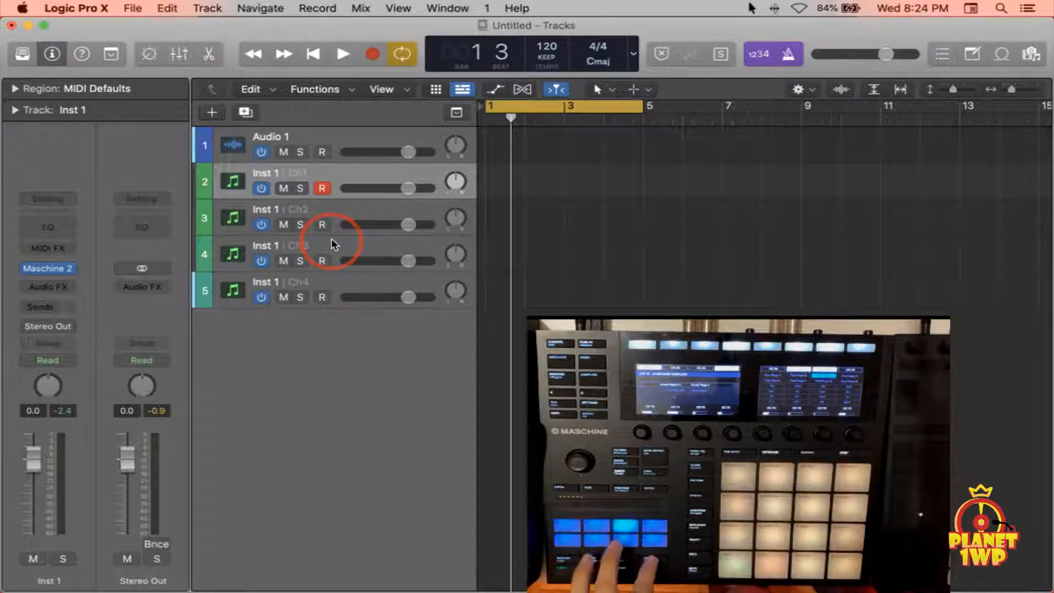
- Record a Maschine pattern on the Ch1 track across cycle bars 1 to 5 with the metronome on, and stop playback
{"action": "key", "text": "c"}
{"action": "key", "text": "c"}
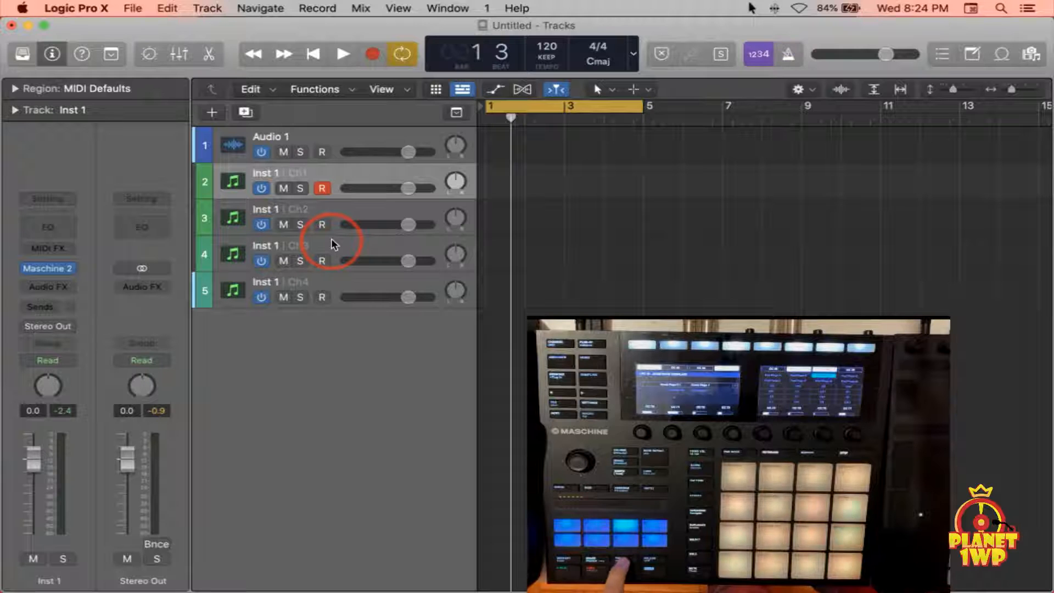
{"action": "key", "text": "space"}
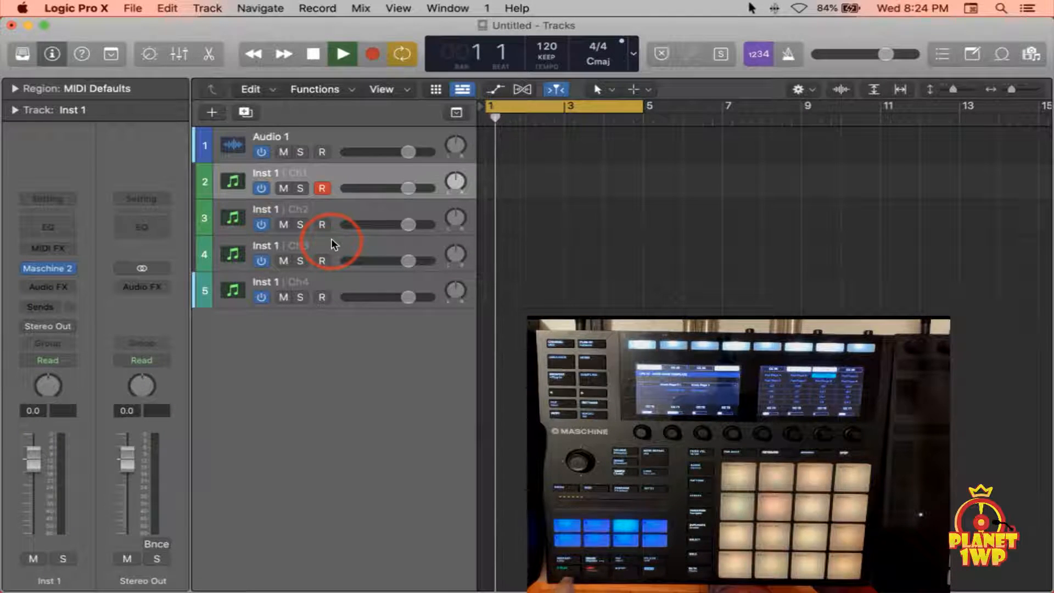
{"action": "key", "text": "k"}
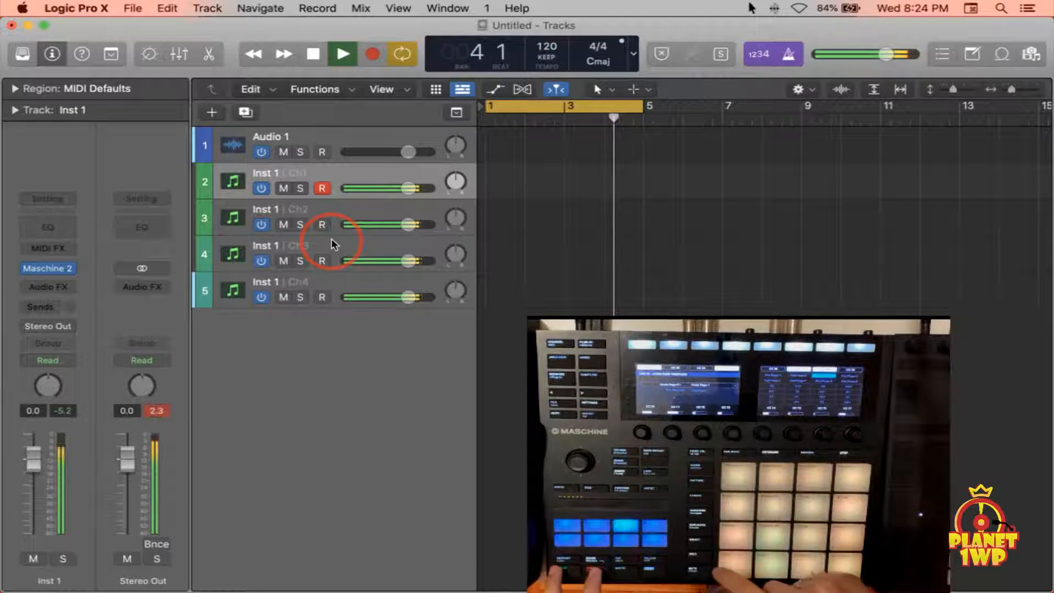
{"action": "key", "text": "r"}
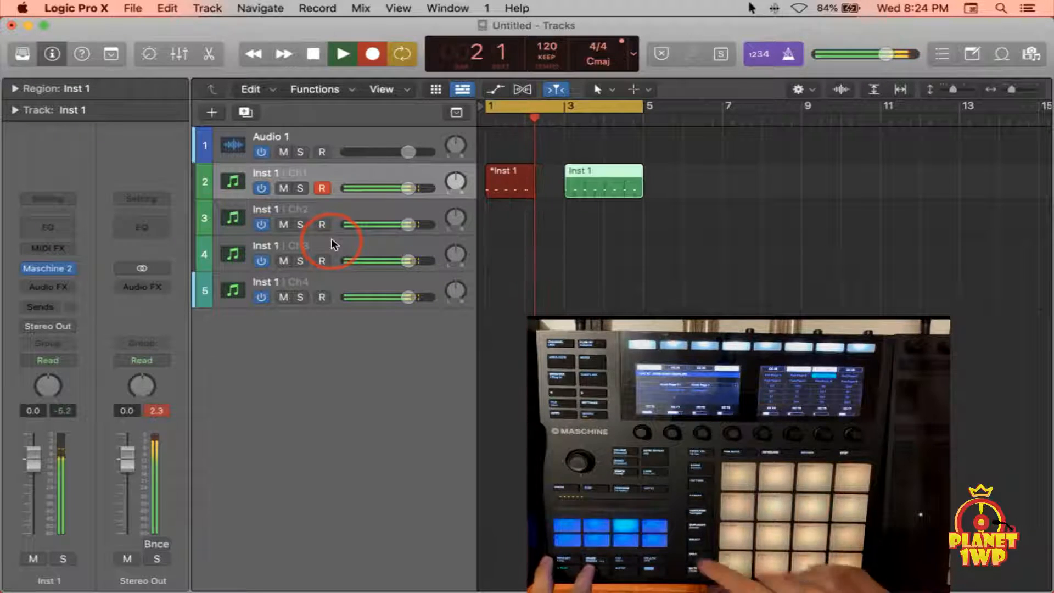
{"action": "key", "text": "r"}
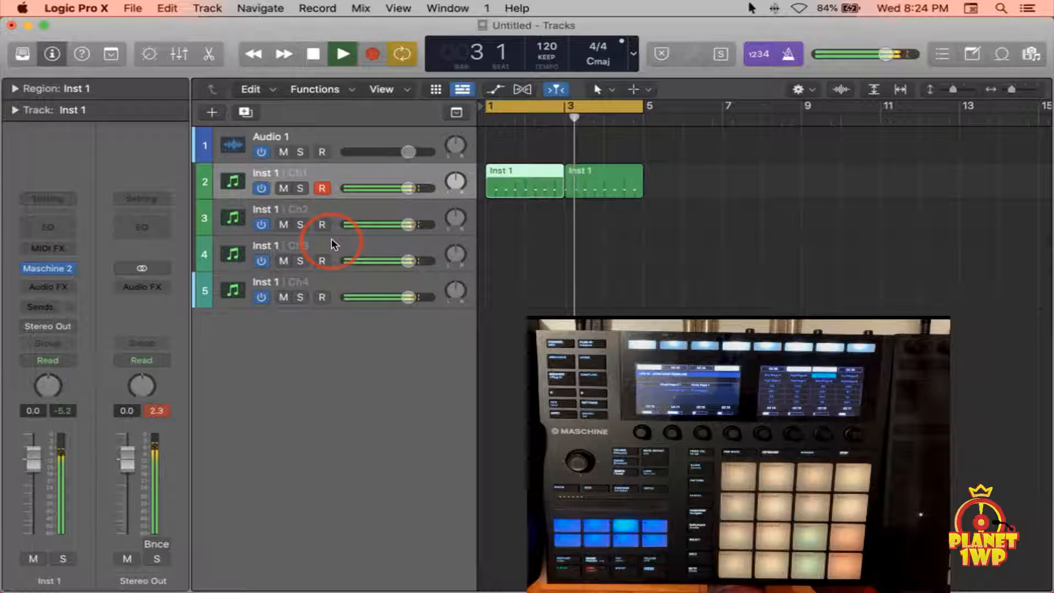
{"action": "key", "text": "space"}
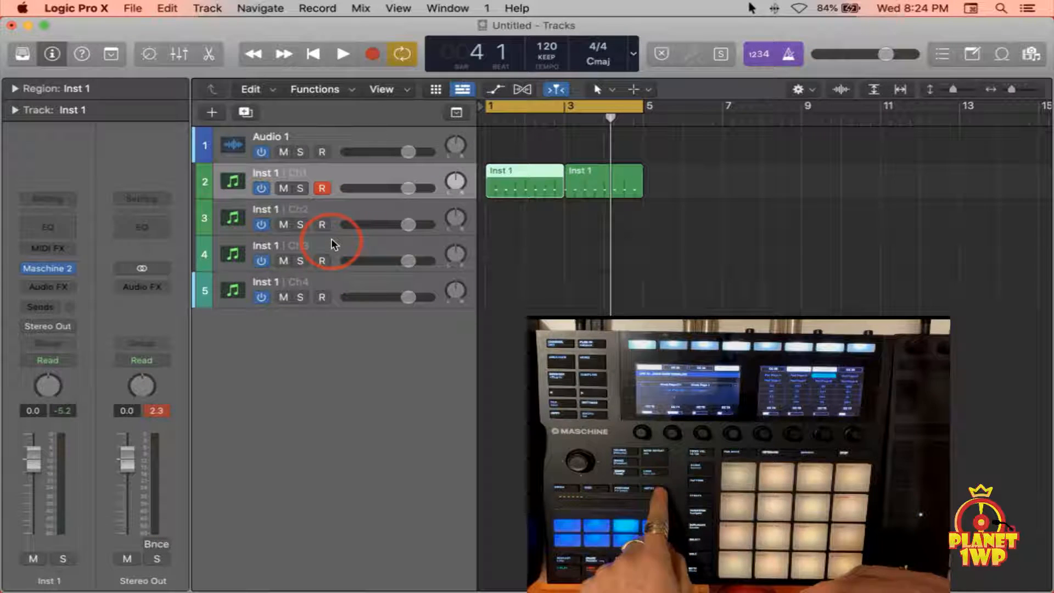
- Quantize the Ch1 region to 1/16 Note and overdub more pad hits onto it in a cycle over bars 1 to 3
{"action": "key", "text": "super+a"}
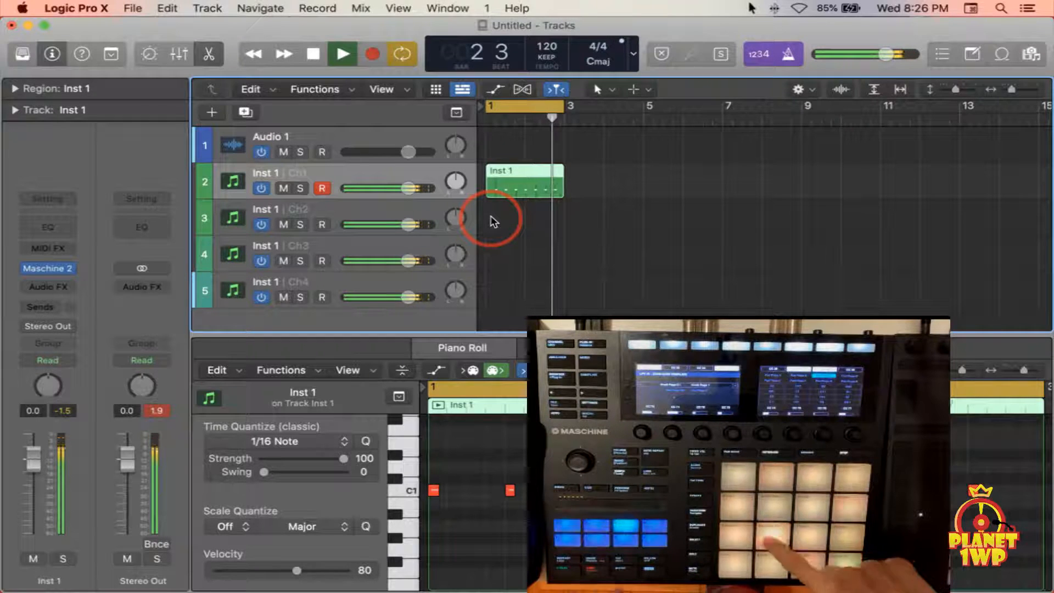
{"action": "key", "text": "r"}
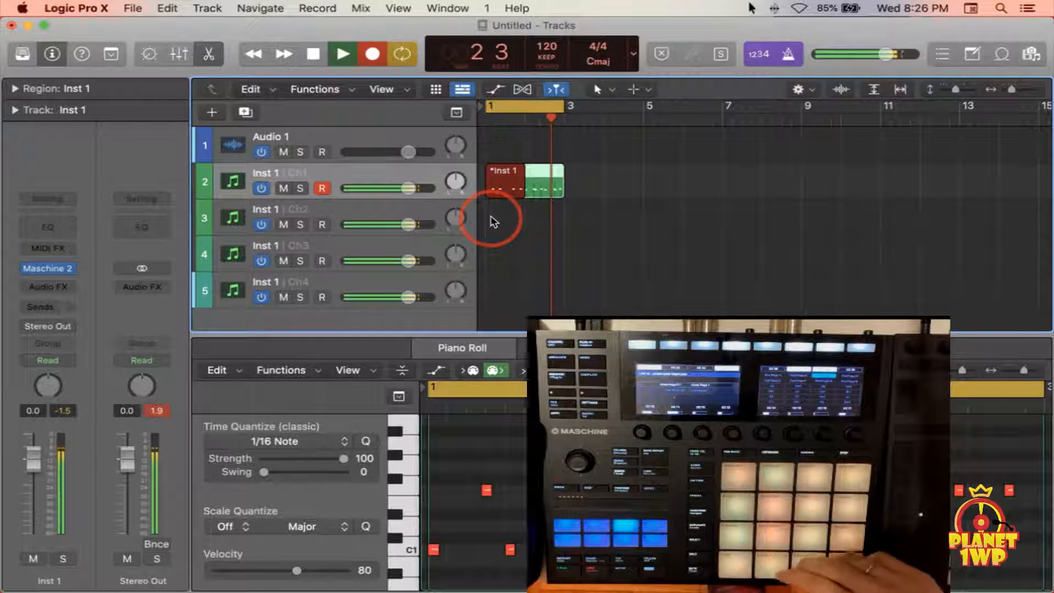
{"action": "key", "text": "r"}
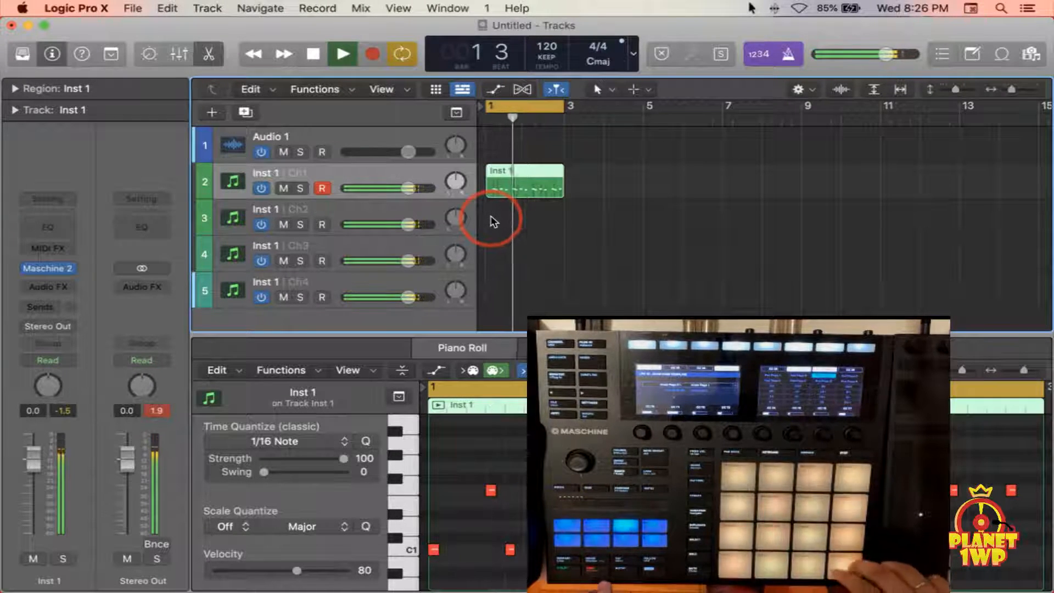
{"action": "key", "text": "r"}
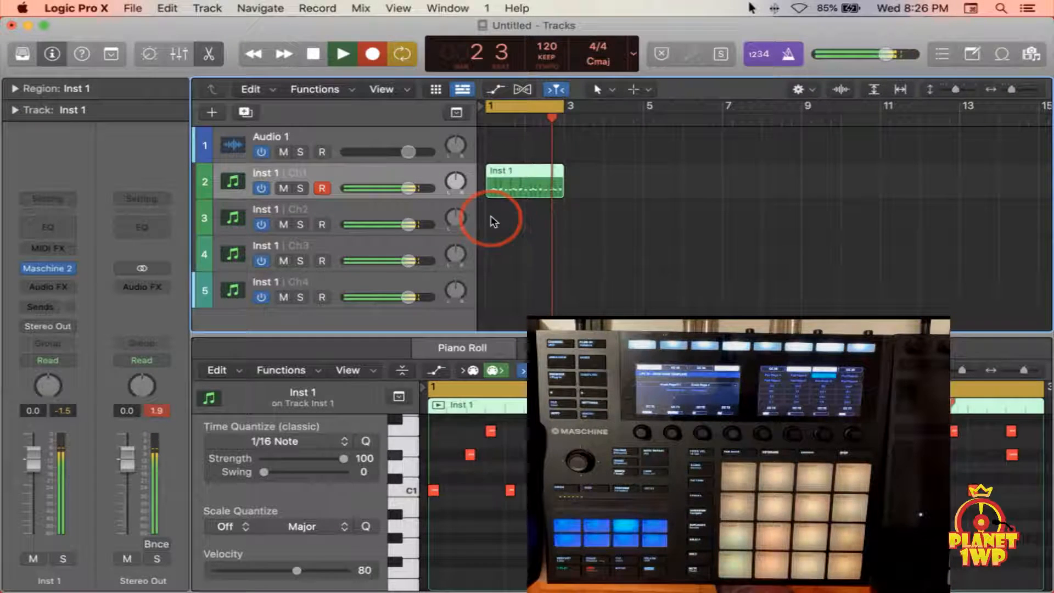
- Record a second part on the Ch2 track over bars 1 to 3, quantized to 1/16 Note
{"action": "left_click", "coordinate": [495, 222]}
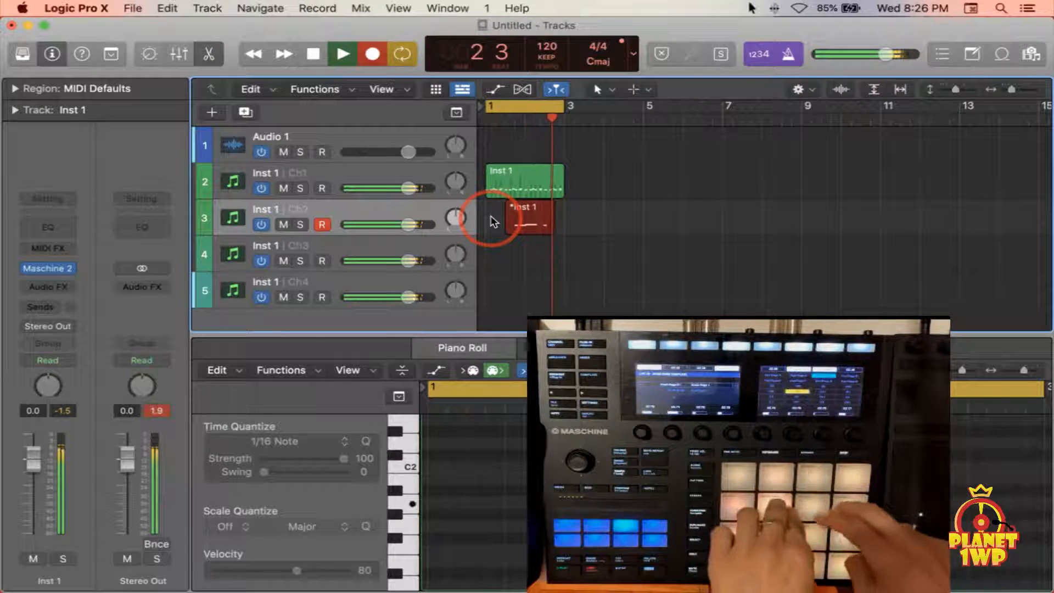
{"action": "key", "text": "space"}
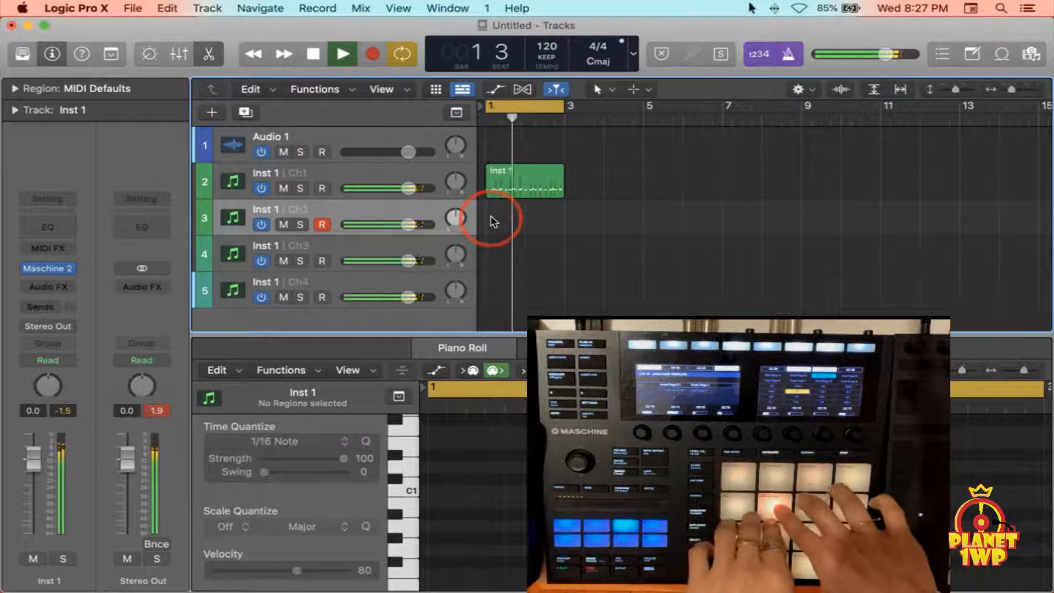
{"action": "key", "text": "r"}
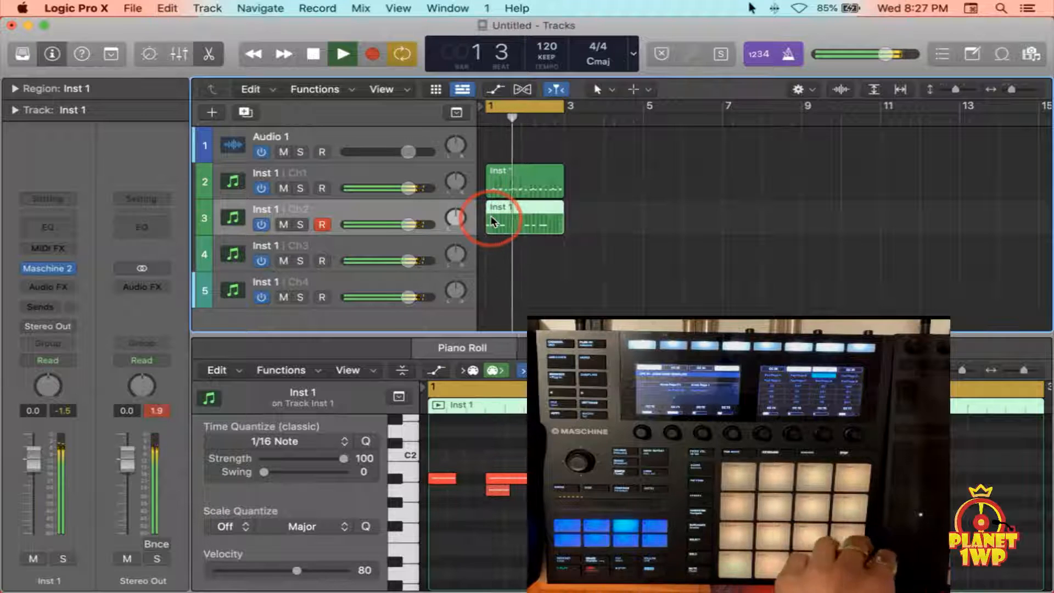
- Record and overdub a third part on the Ch3 track over bars 1 to 3, quantized to 1/16 Note, and stop playback
{"action": "key", "text": "Down"}
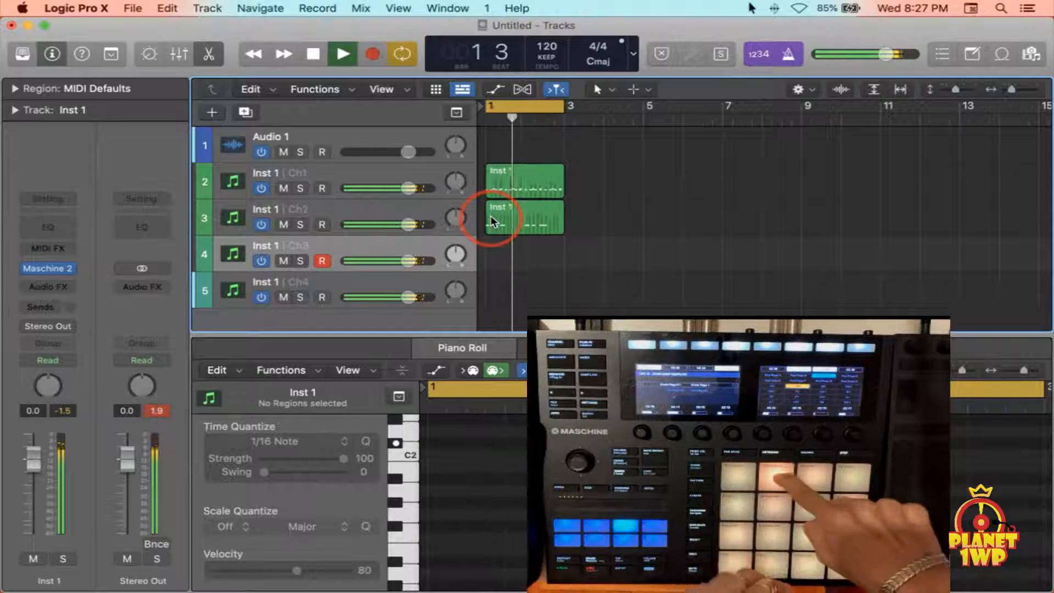
{"action": "key", "text": "r"}
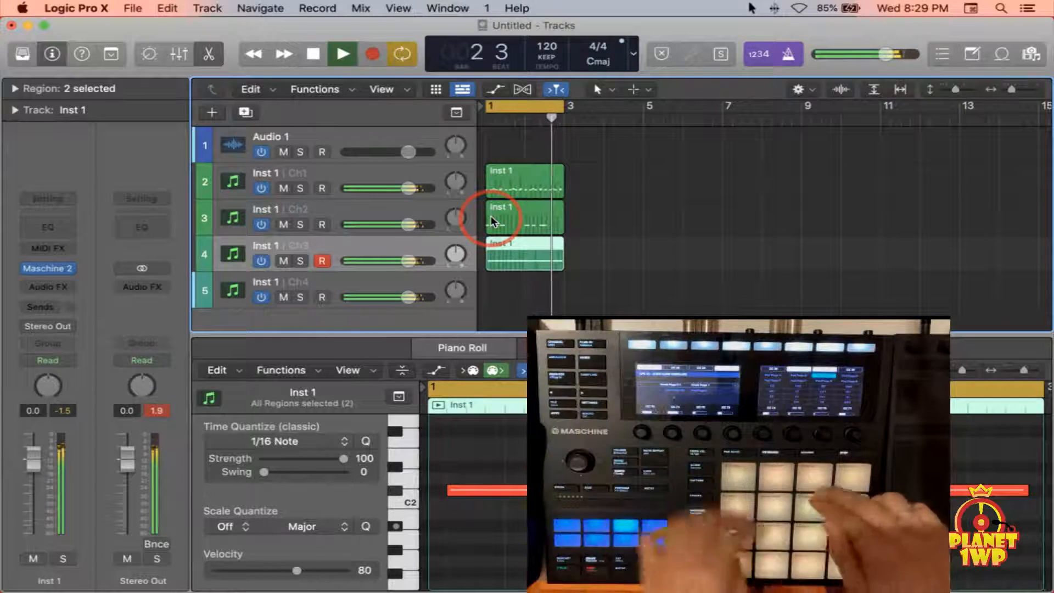
{"action": "key", "text": "r"}
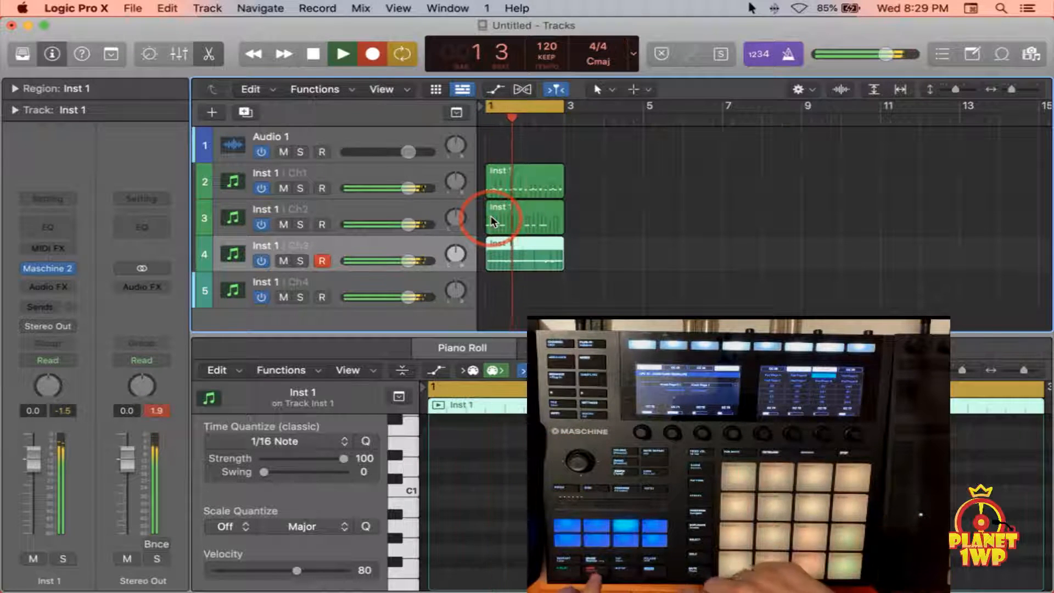
{"action": "key", "text": "r"}
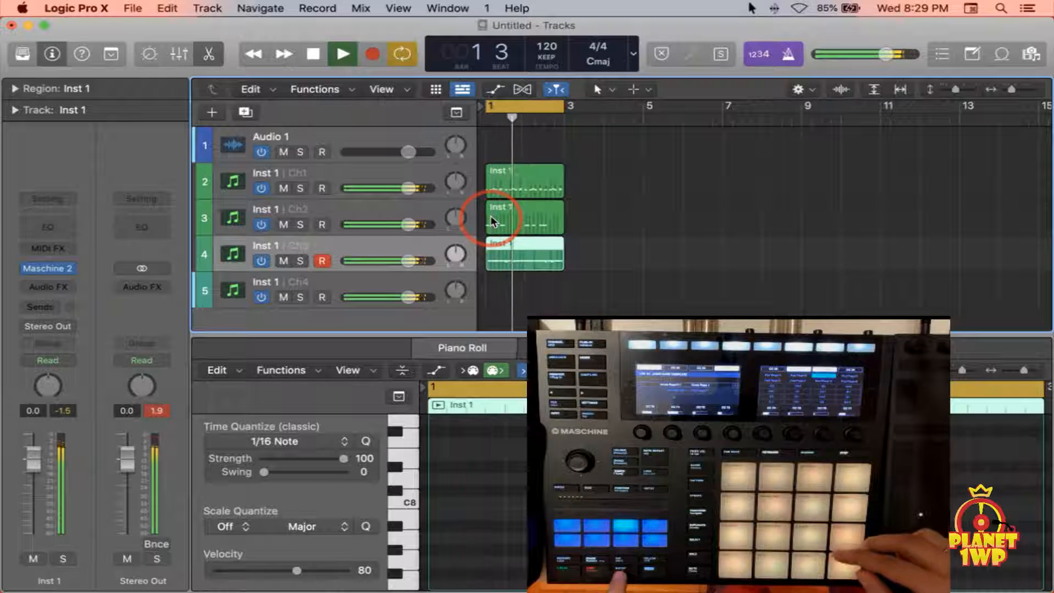
{"action": "key", "text": "space"}
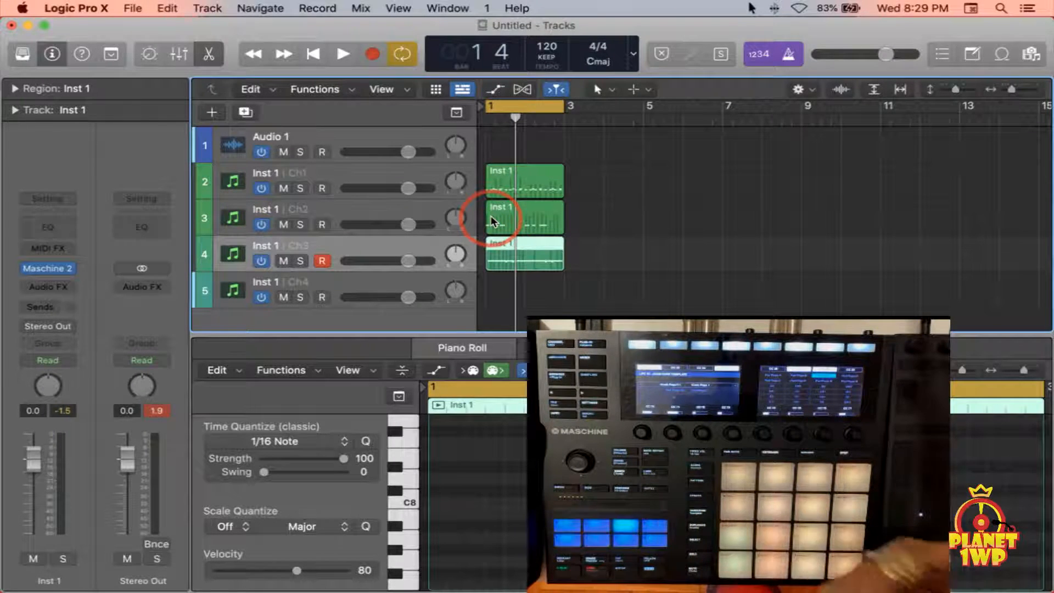
- Open the Control Surface Setup window to examine the configured devices, and close it again
{"action": "left_click", "coordinate": [98, 11]}
{"action": "left_click", "coordinate": [98, 50]}
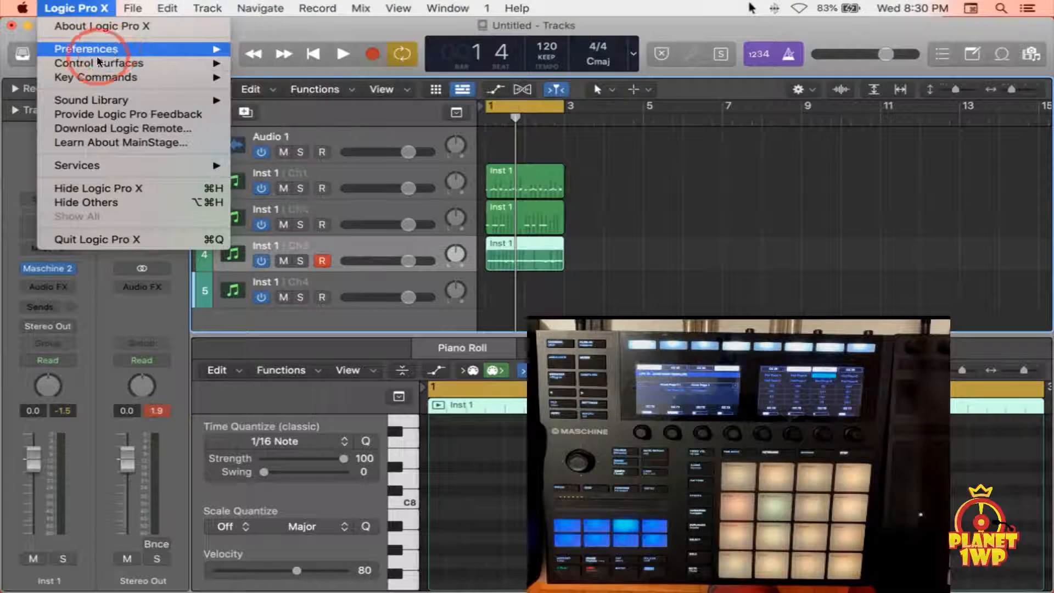
{"action": "mouse_move", "coordinate": [164, 55]}
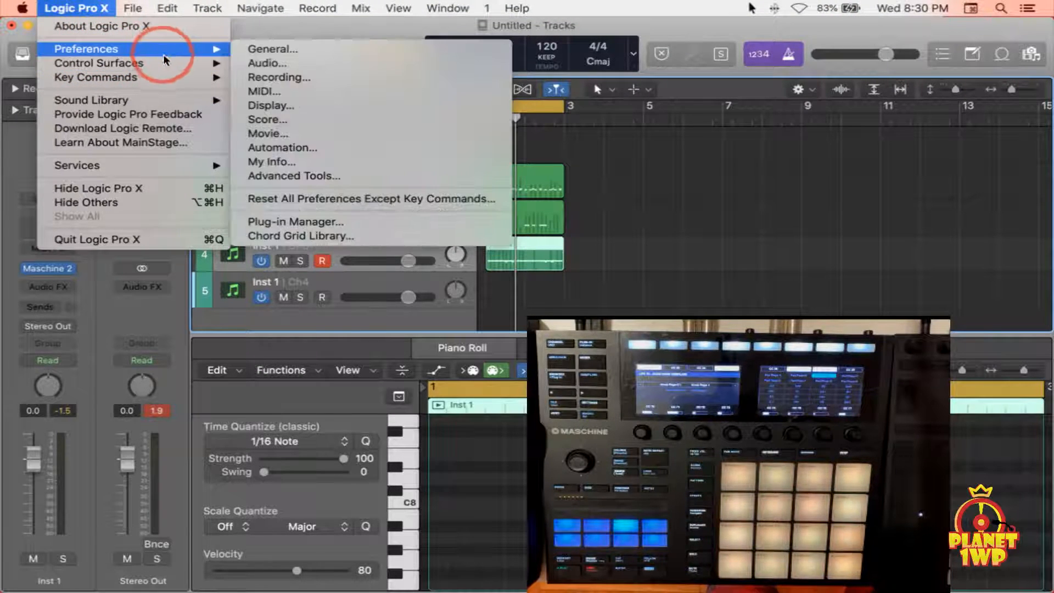
{"action": "mouse_move", "coordinate": [220, 69]}
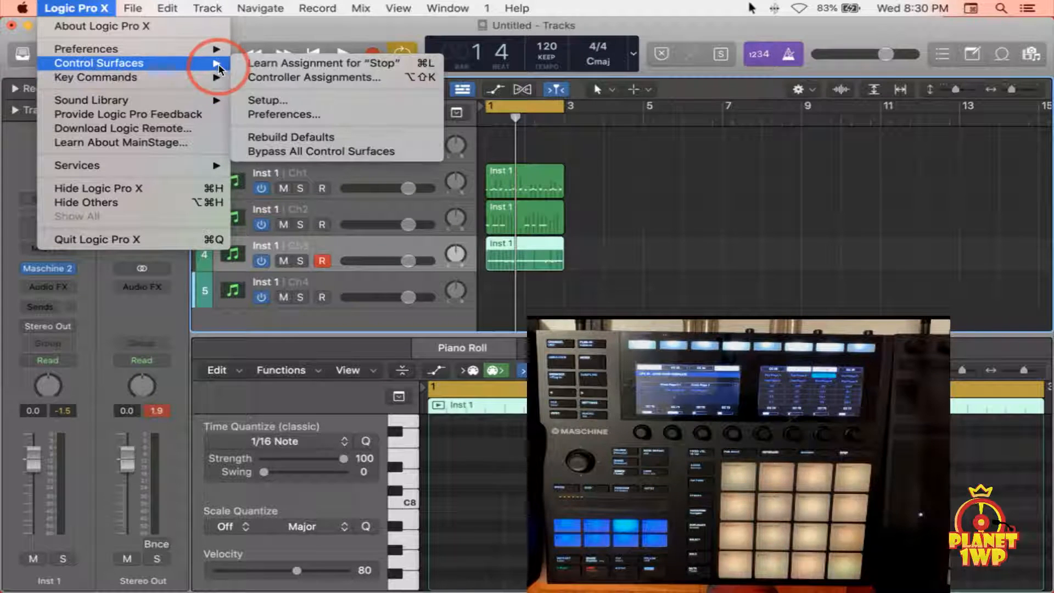
{"action": "left_click", "coordinate": [257, 99]}
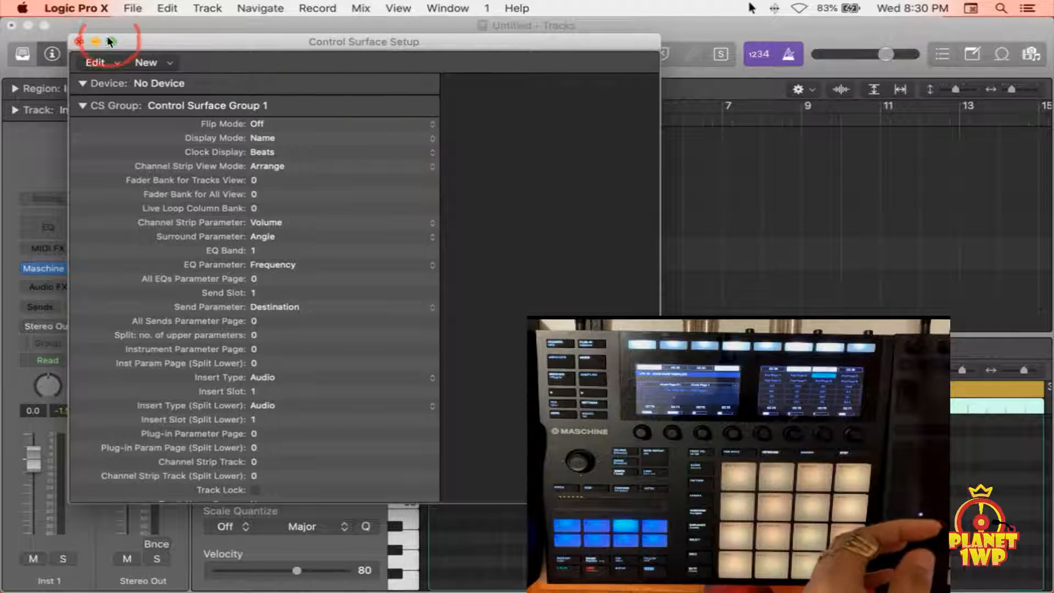
{"action": "left_click", "coordinate": [79, 42]}
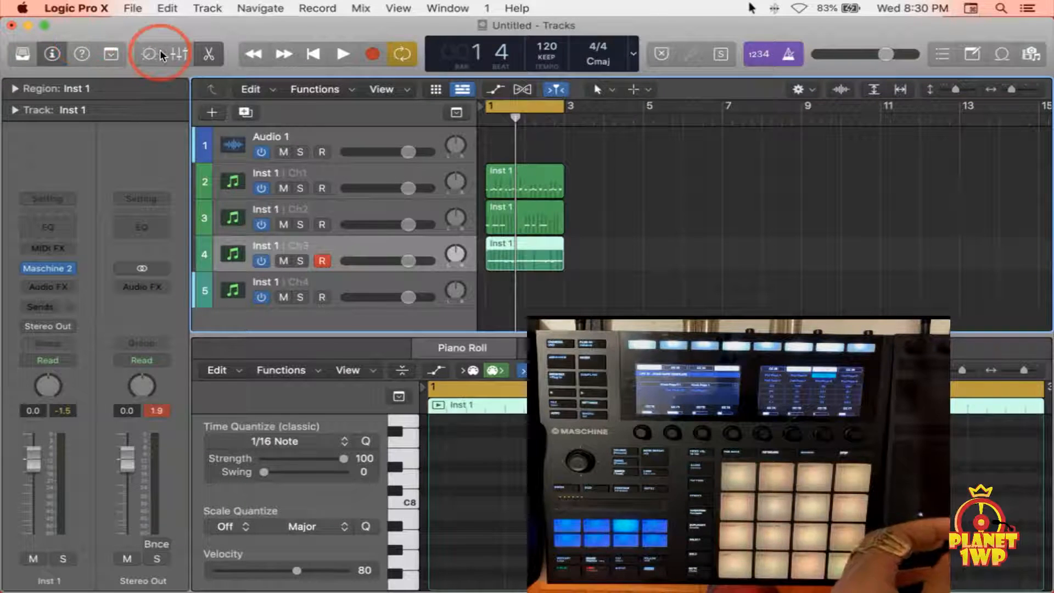